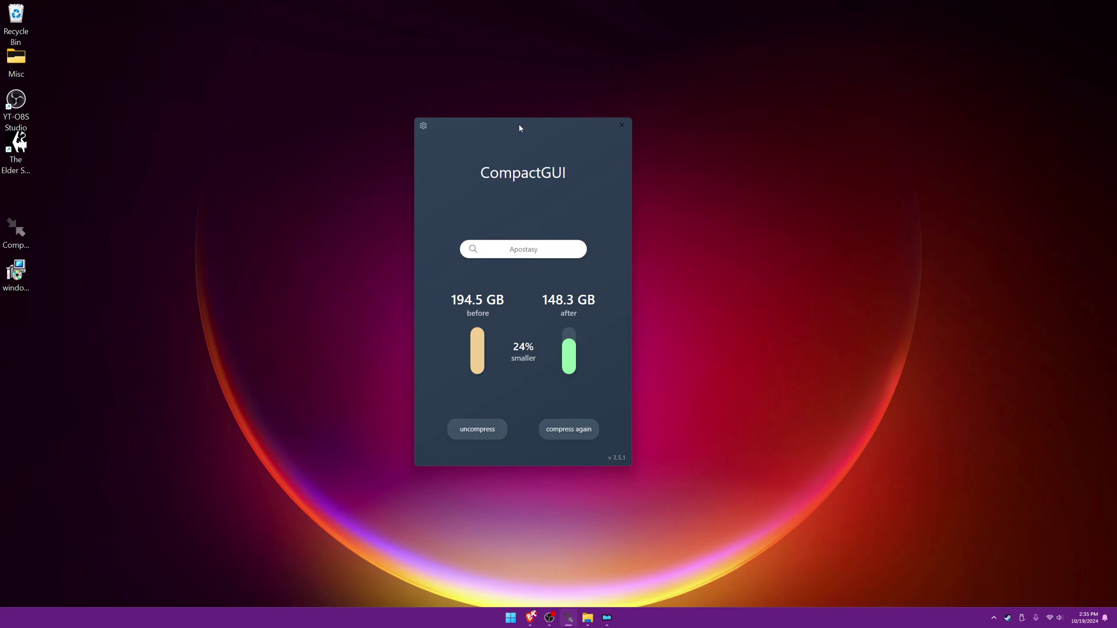
Target W:\Wabbajack\del_ok\Apostasy in CompactGUI and launch its XPRESS 8K compression
click(478, 247)
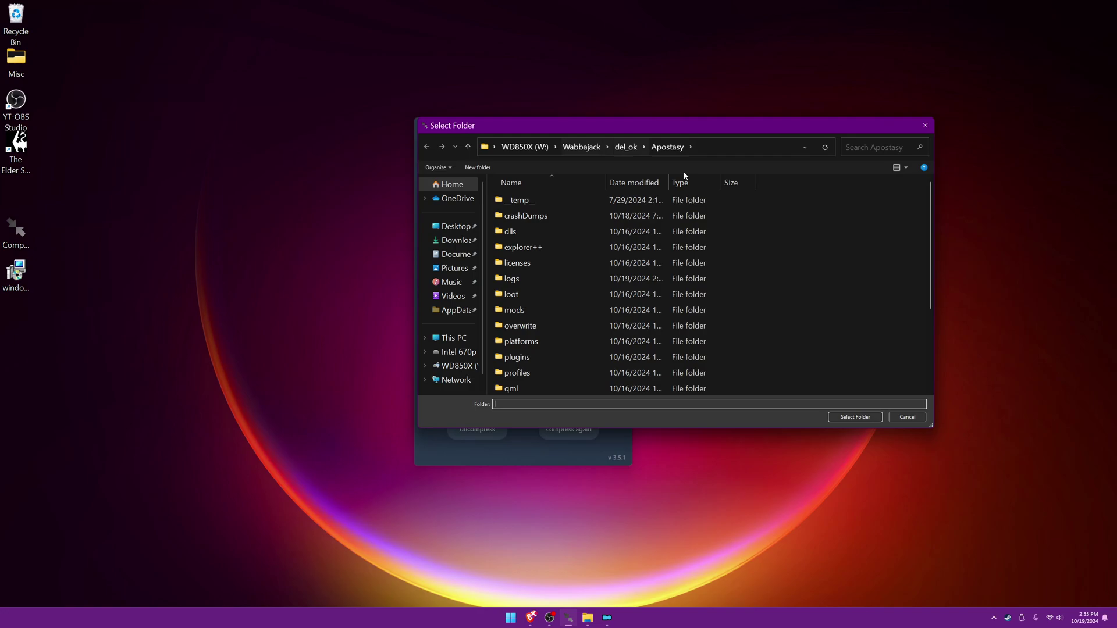
click(626, 147)
click(511, 200)
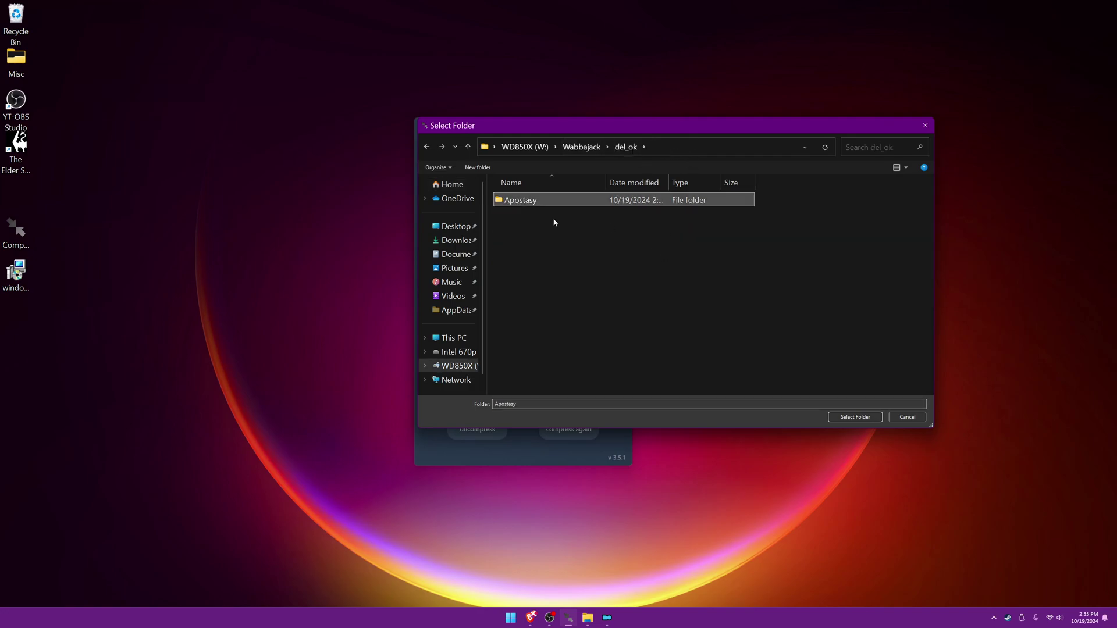
click(855, 417)
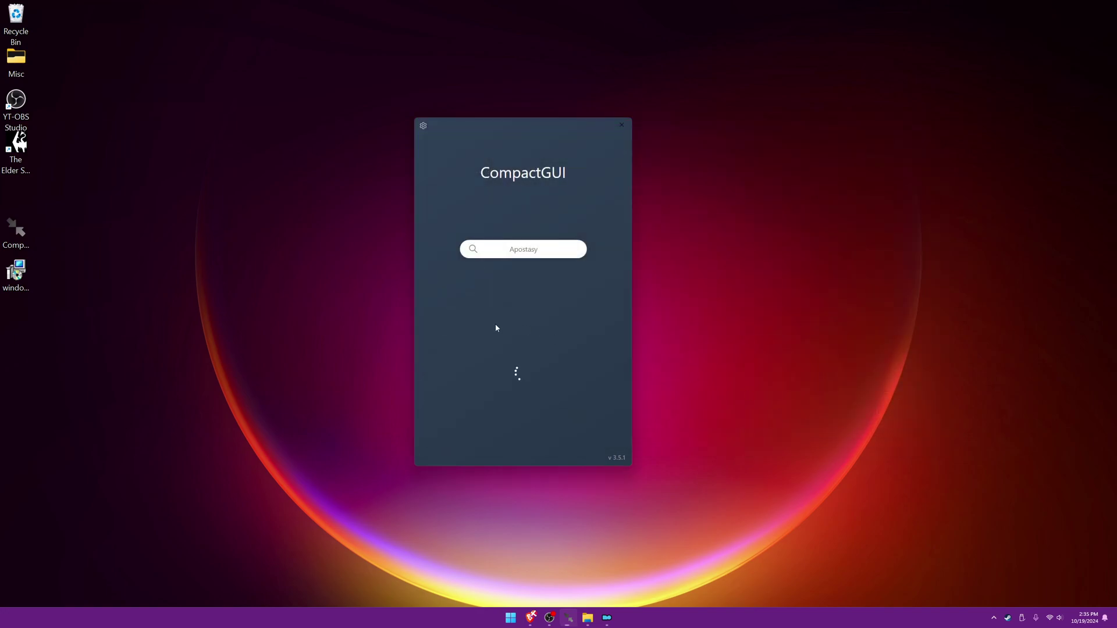
click(524, 379)
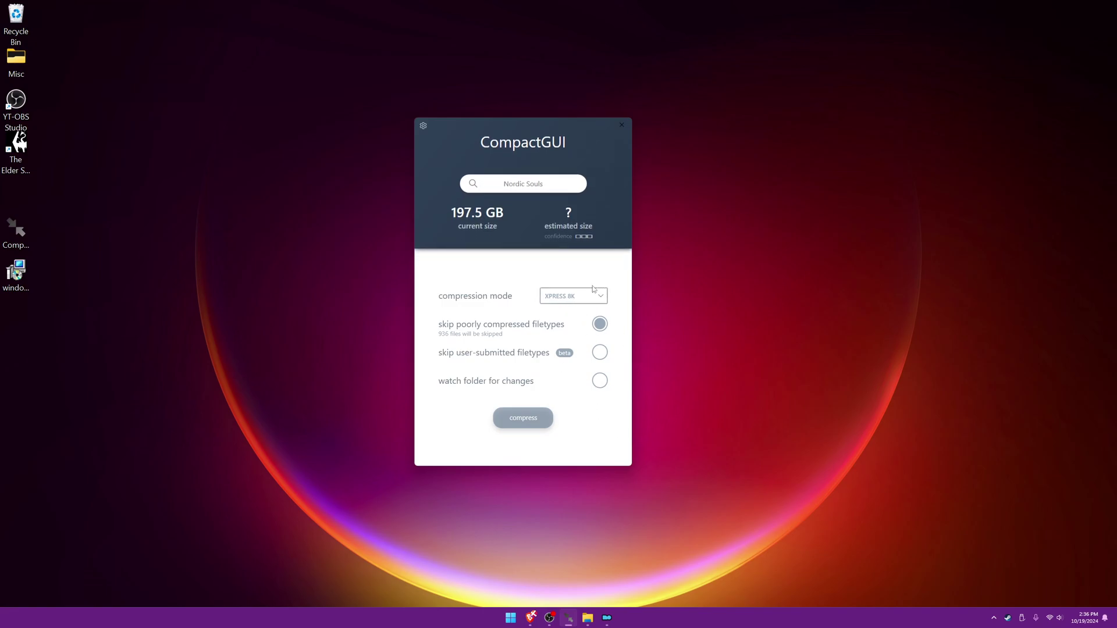
click(524, 419)
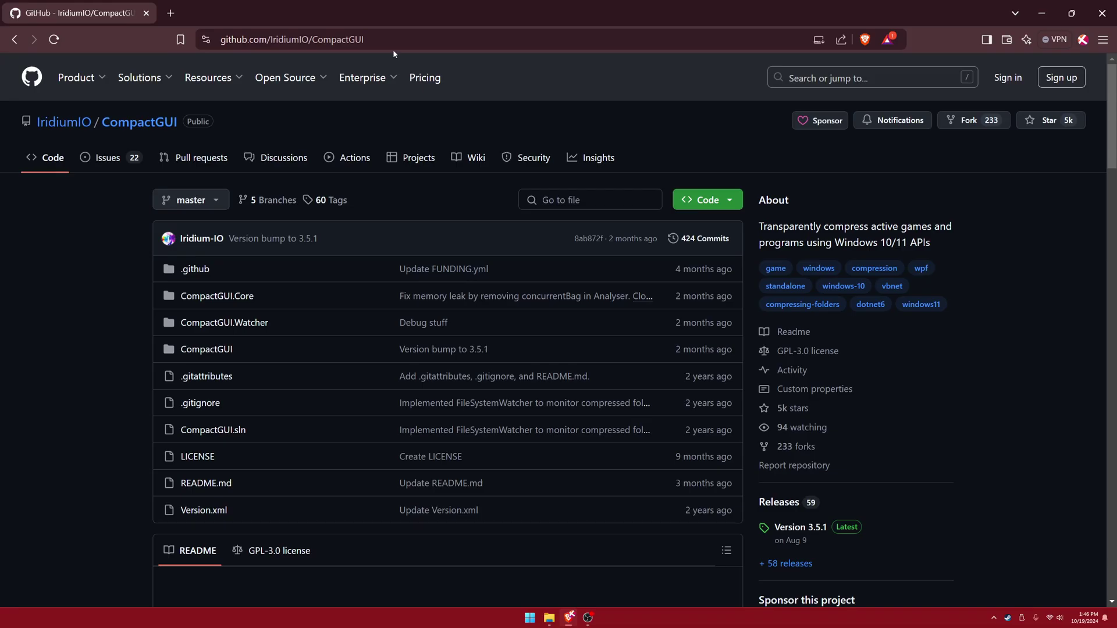
Browse the CompactGUI GitHub repository to the Version 3.5.1 release page
click(349, 40)
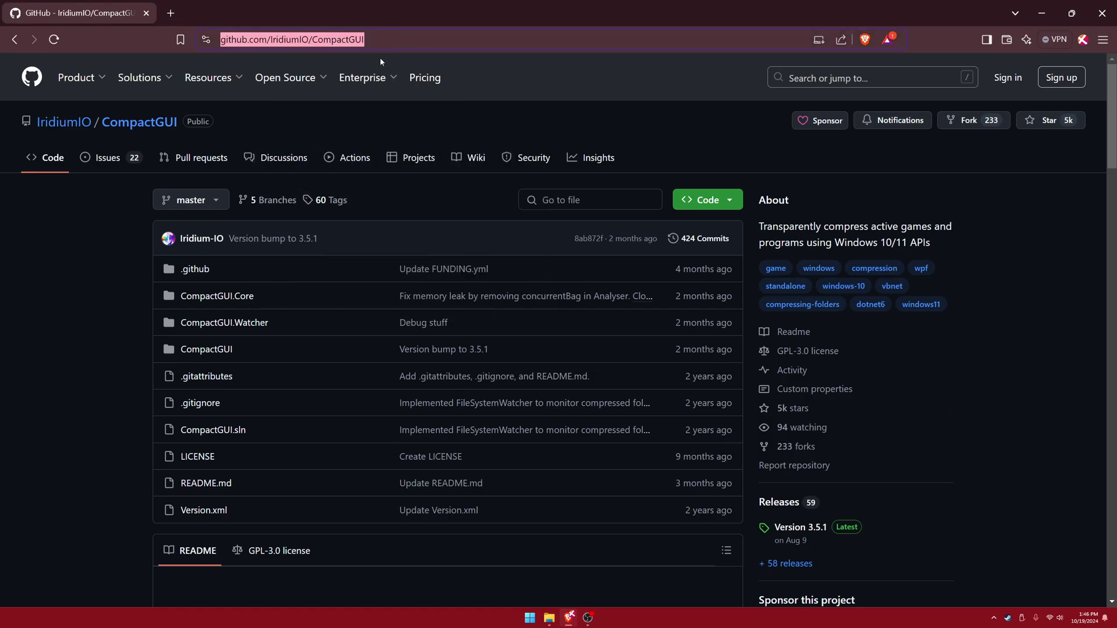
click(949, 397)
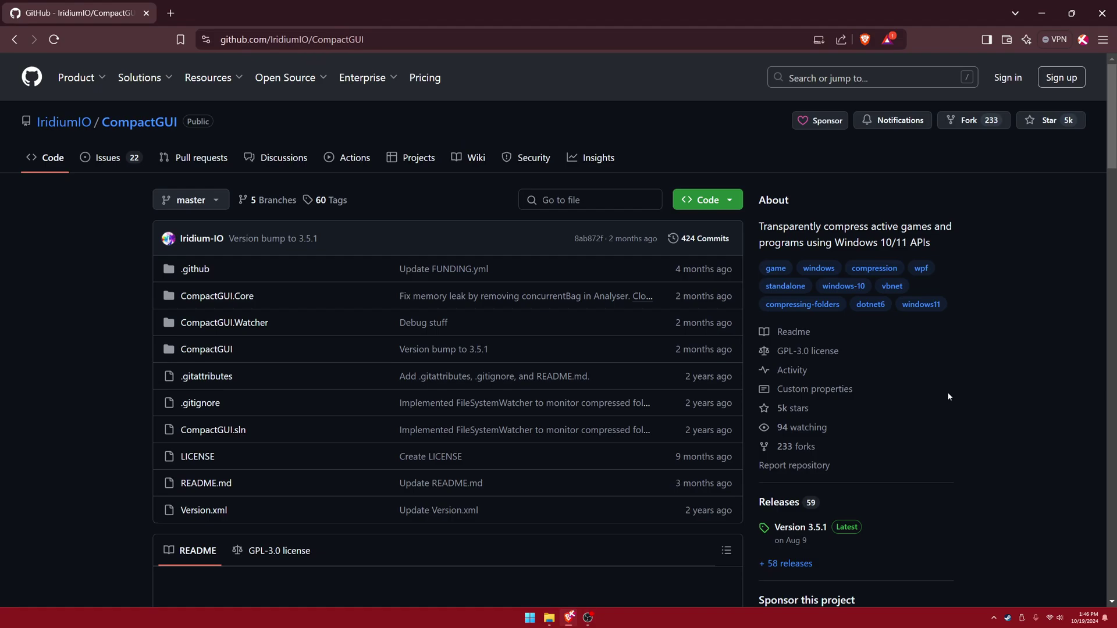
scroll(949, 396, down, 3)
scroll(922, 368, up, 3)
scroll(877, 363, down, 2)
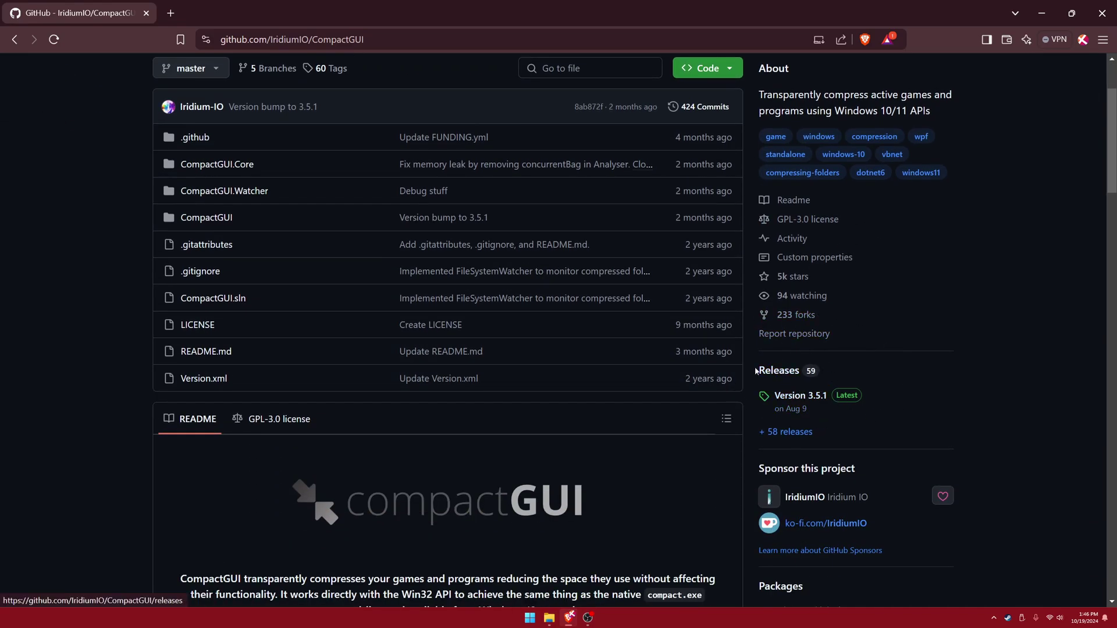
scroll(799, 402, down, 2)
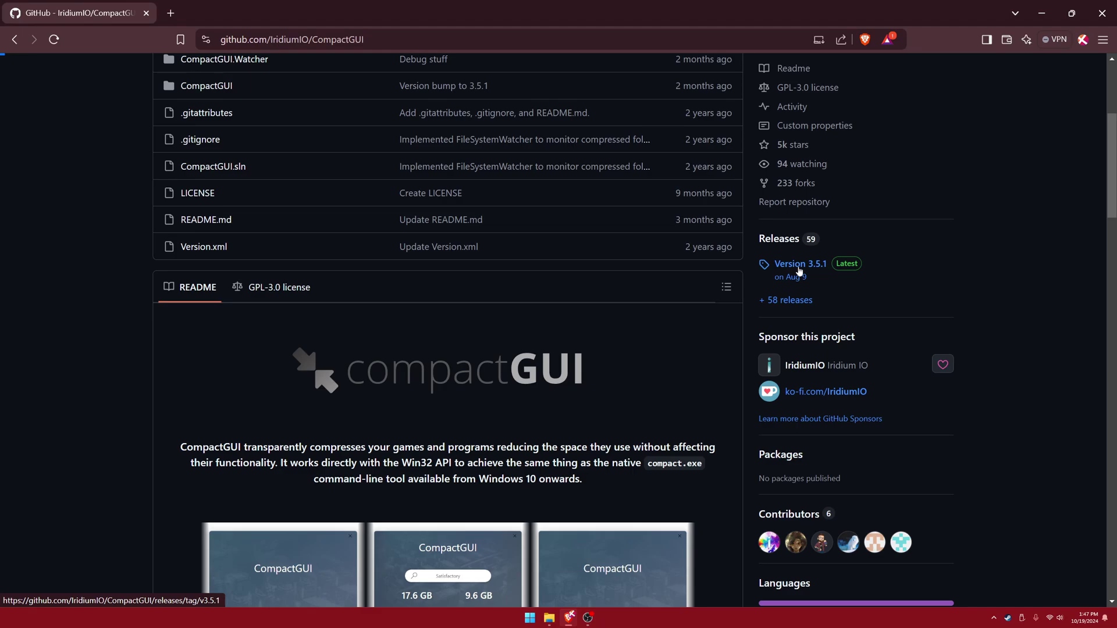
click(799, 268)
Save the CompactGUI.exe asset to the Desktop and check the recent downloads
scroll(849, 375, down, 5)
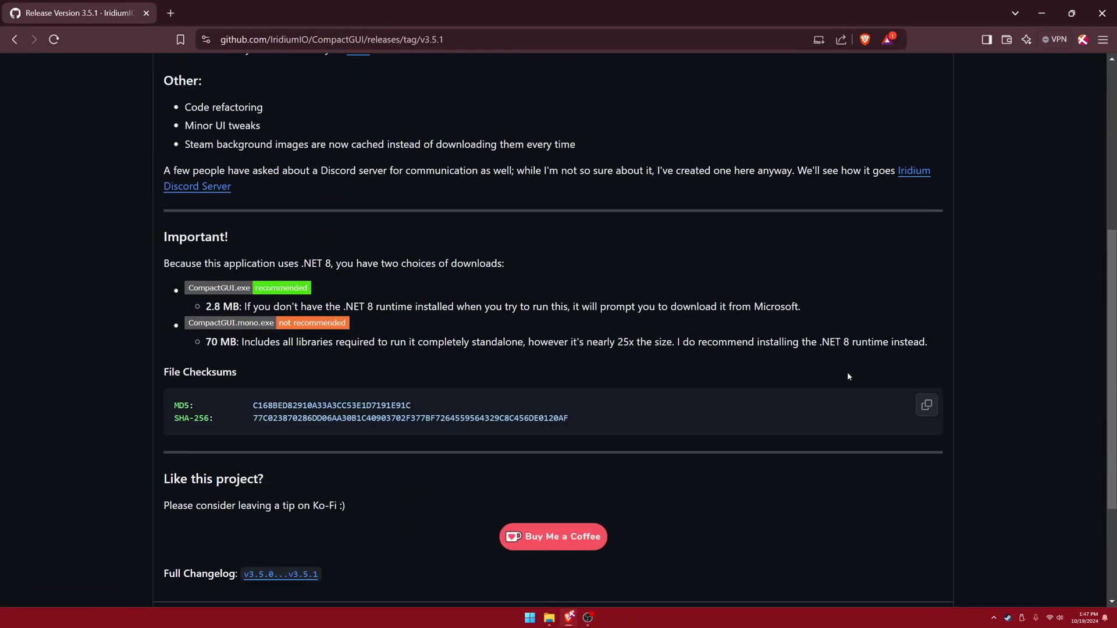
scroll(847, 376, down, 4)
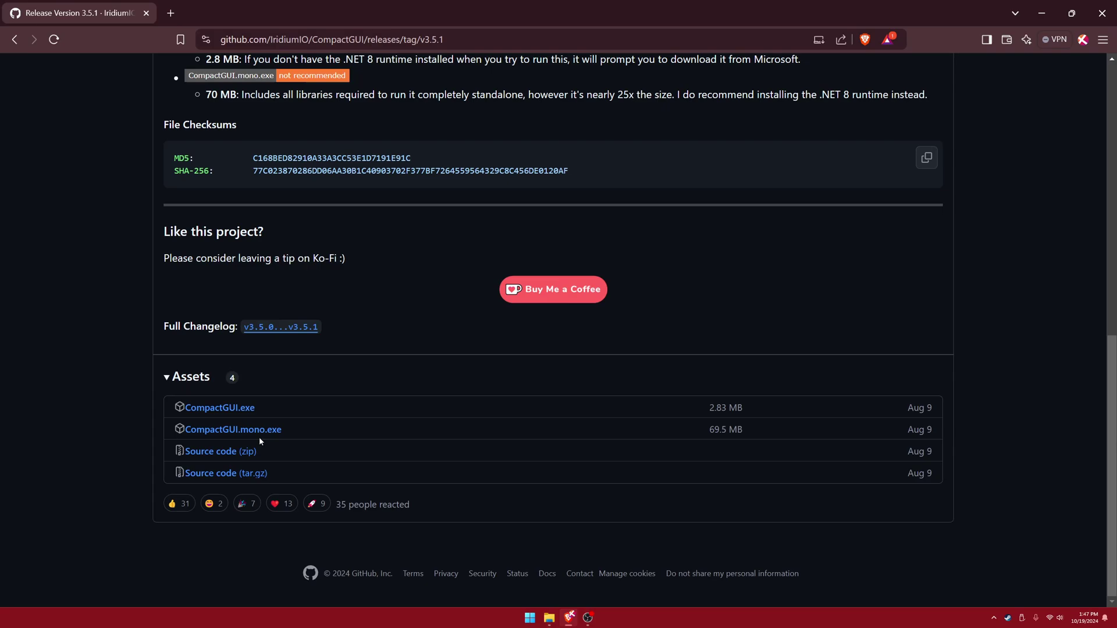
click(215, 409)
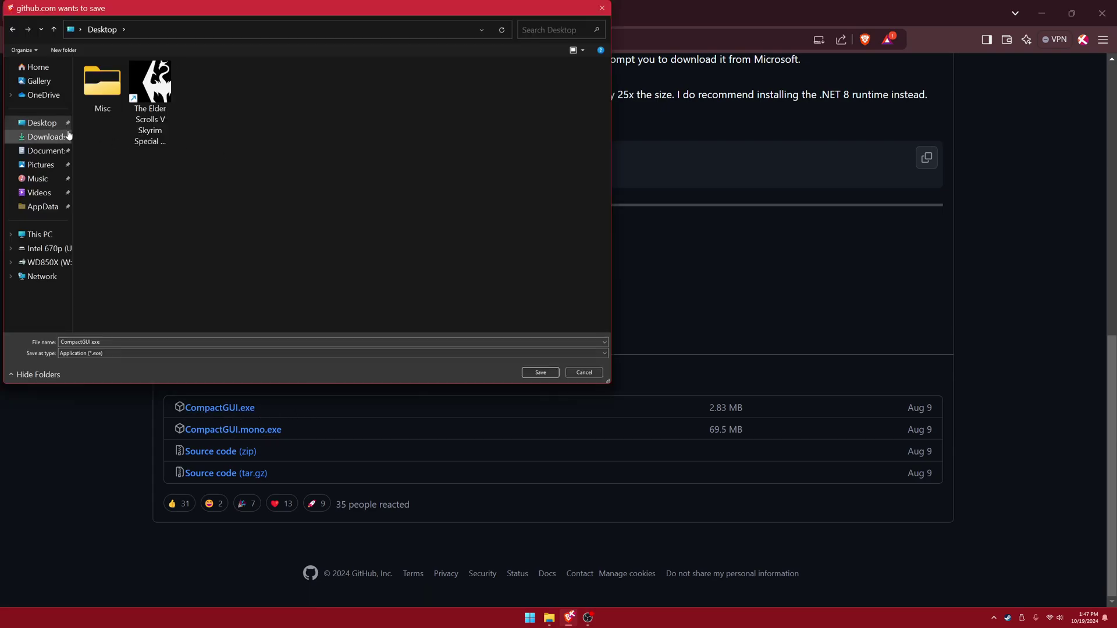
click(36, 123)
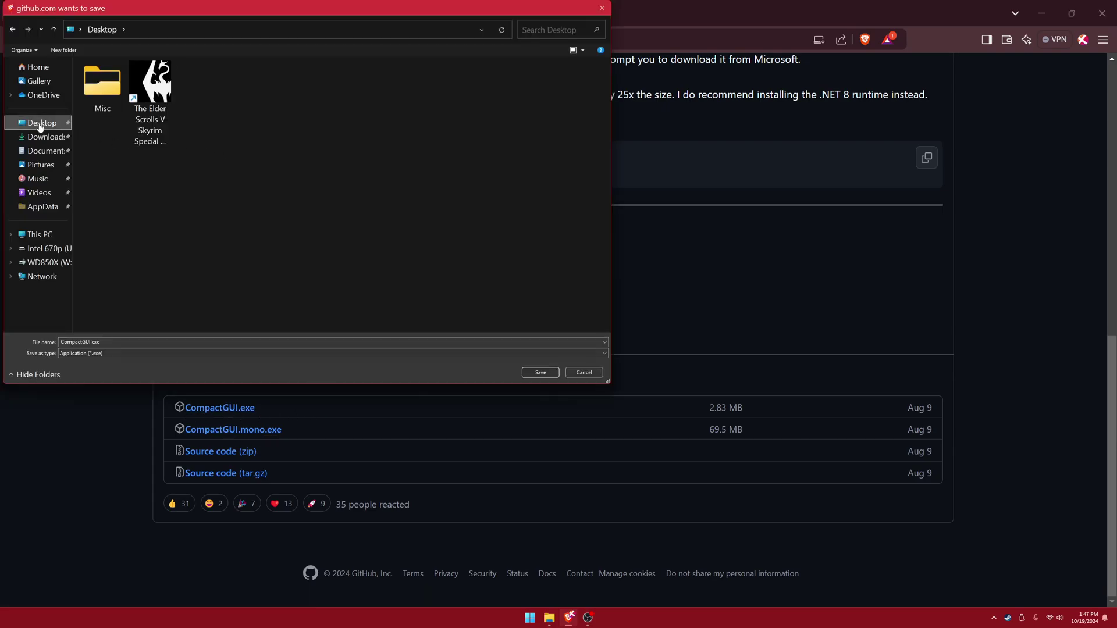
click(541, 373)
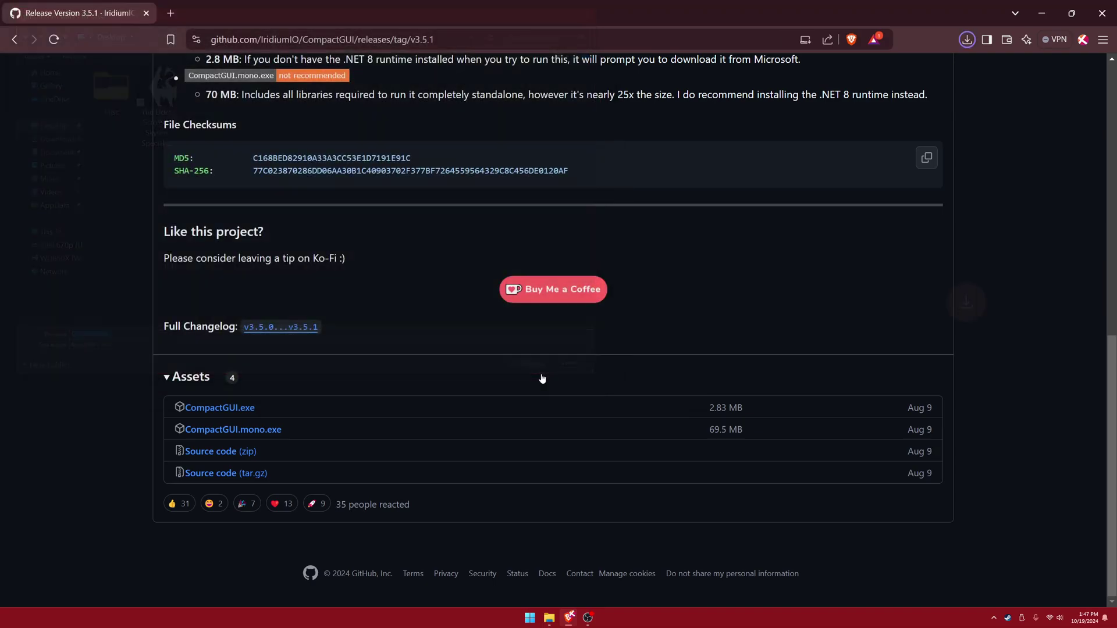
click(966, 41)
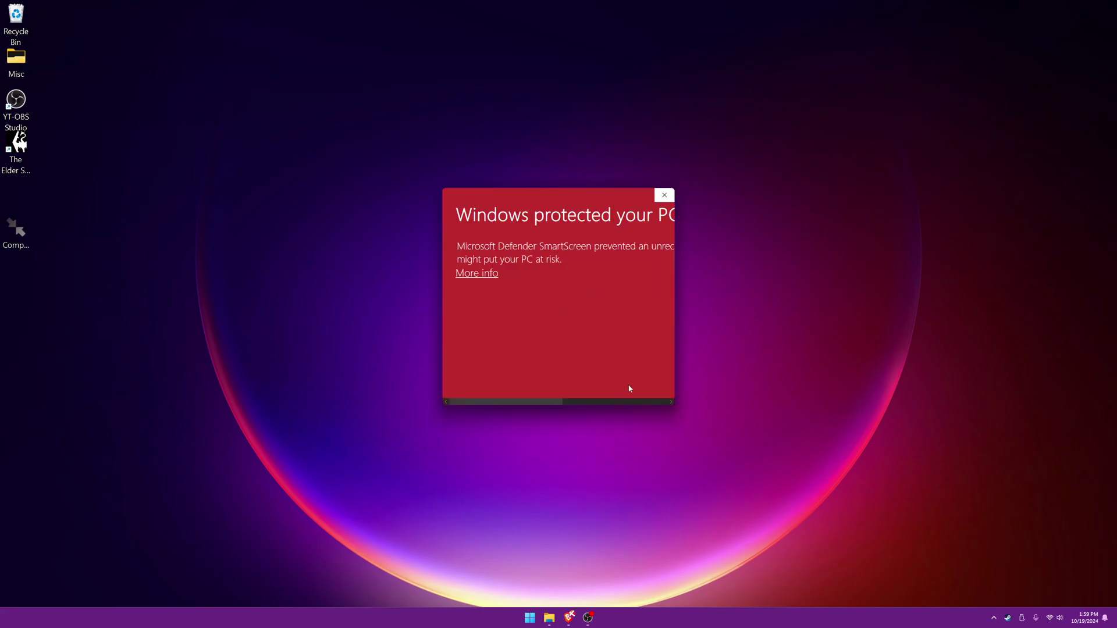
Enlarge the SmartScreen warning and reveal CompactGUI.exe's unknown-publisher details with More info
drag(671, 403, 979, 513)
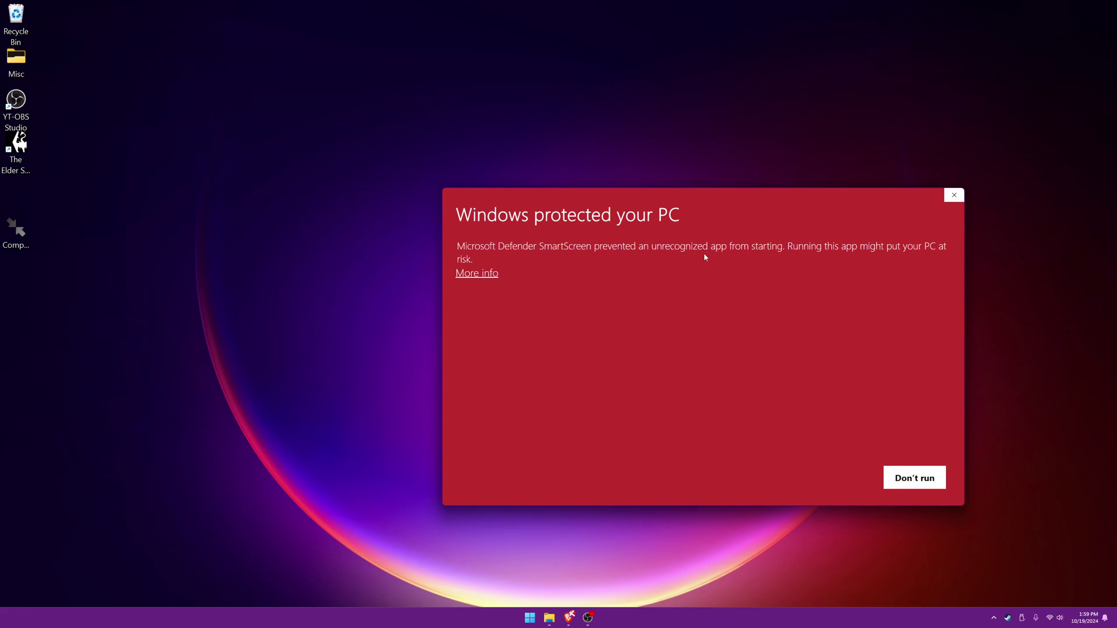
click(478, 274)
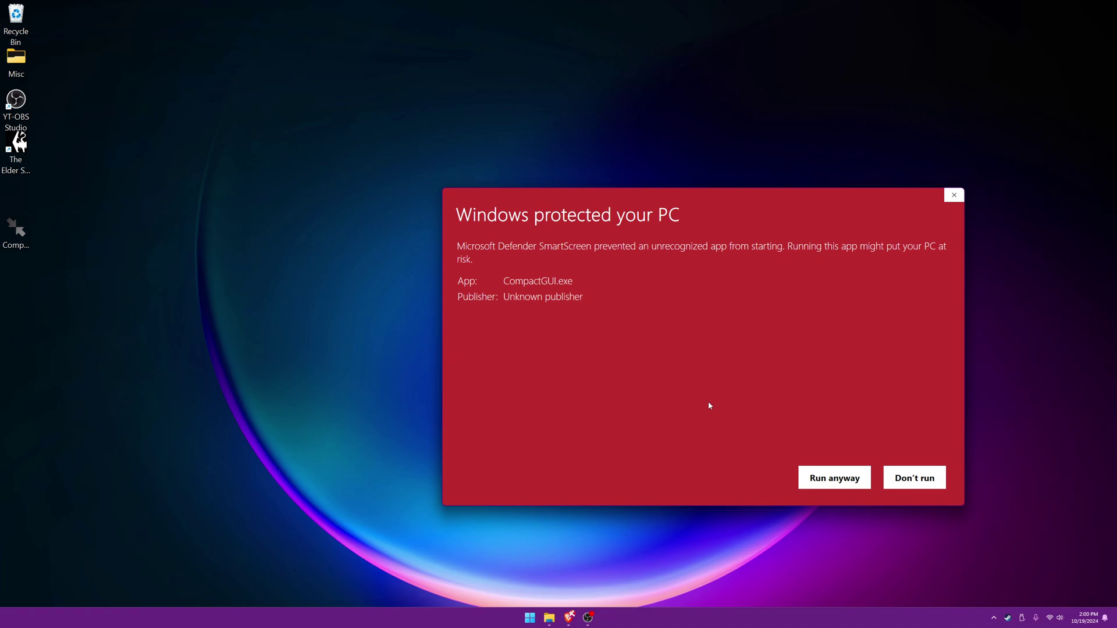
Look over the CompactGUI repository page, then minimize the browser to expose the .NET runtime prompt
click(828, 478)
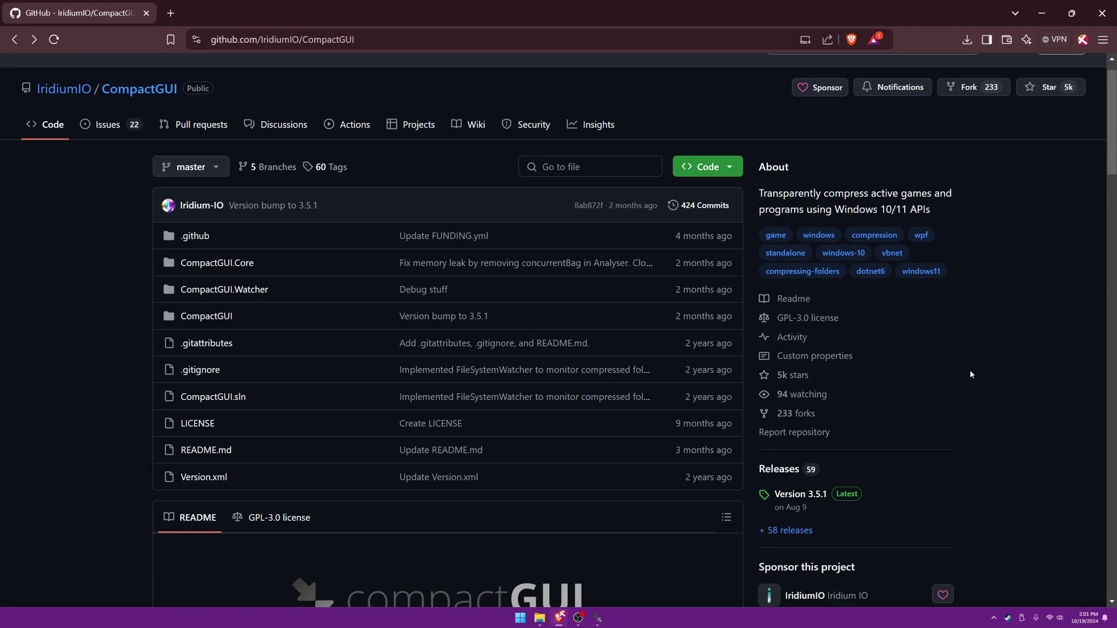
scroll(324, 347, down, 3)
scroll(324, 347, up, 1)
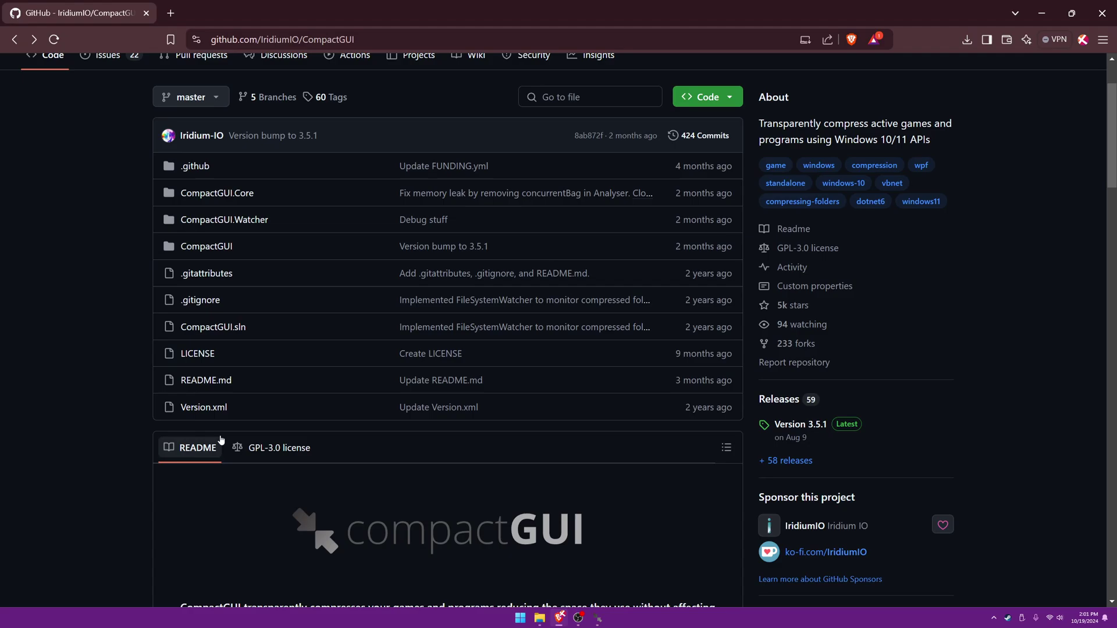
scroll(319, 344, down, 5)
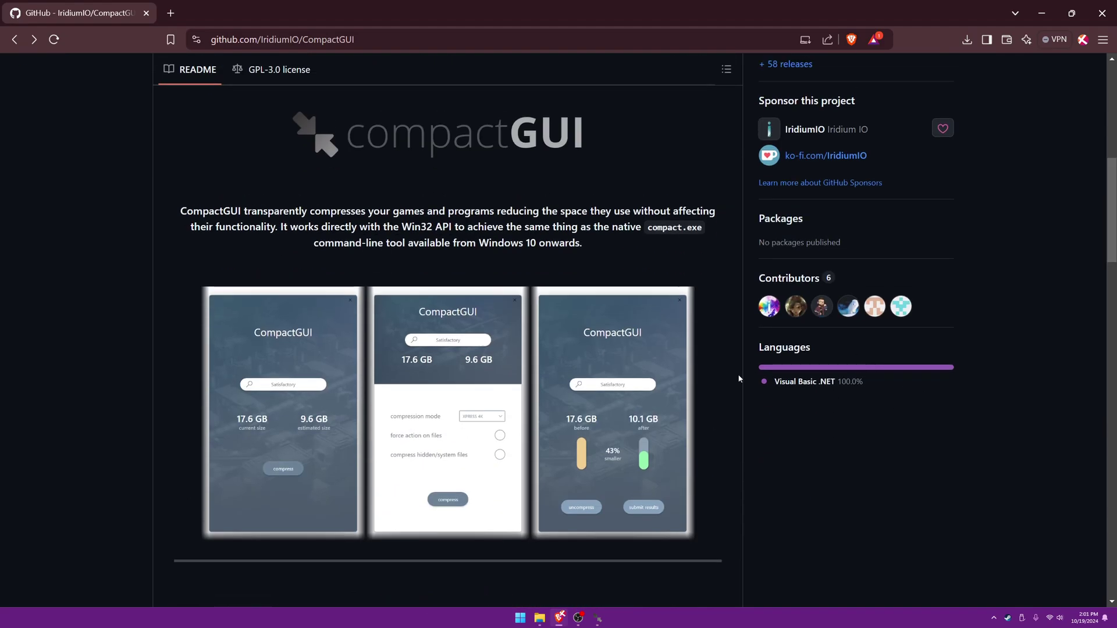
scroll(930, 400, up, 5)
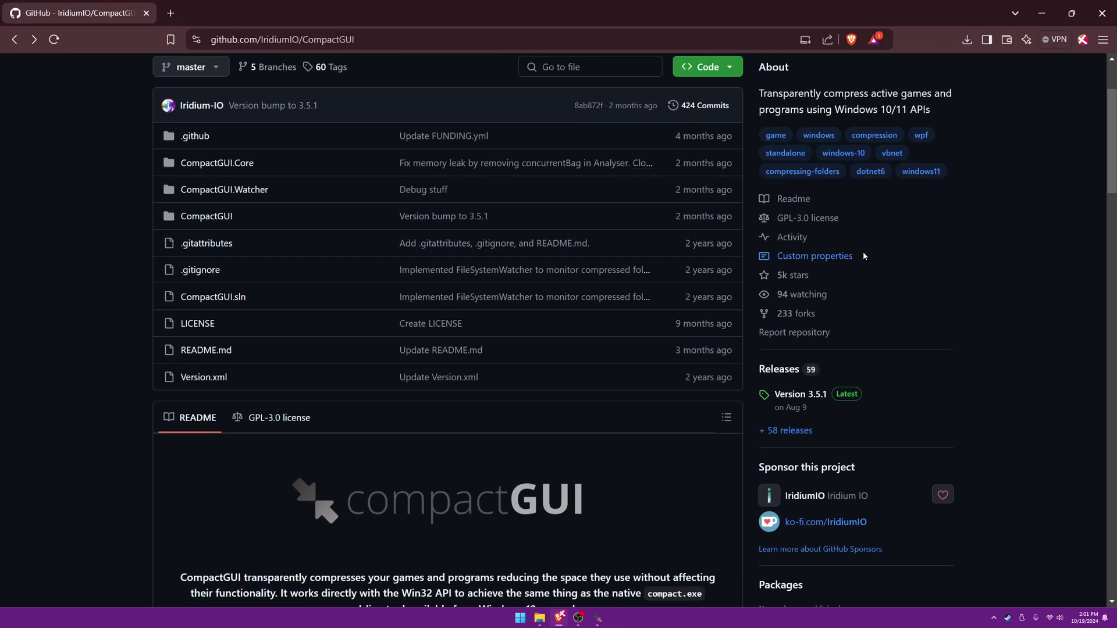
scroll(985, 214, up, 2)
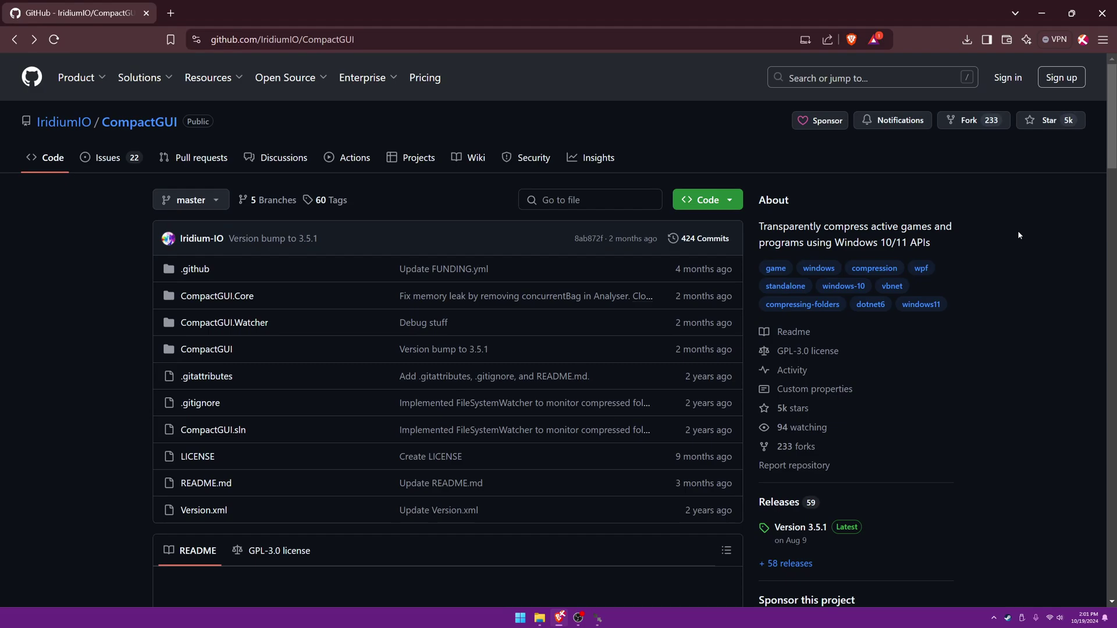
click(1041, 10)
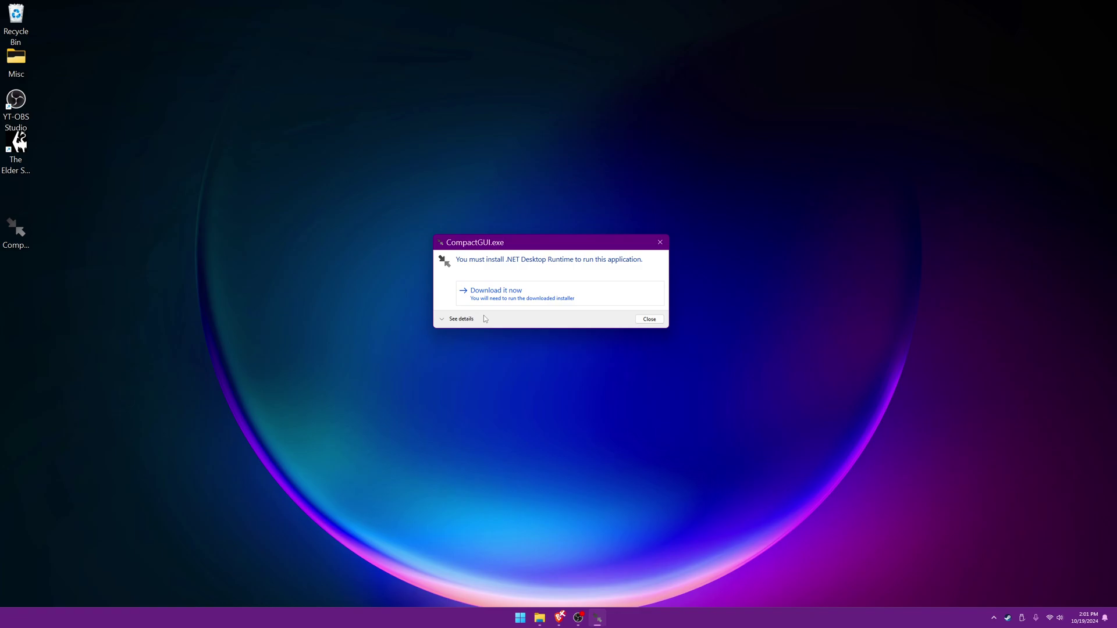
Download the .NET Desktop Runtime 8.0.10 (x64) installer to the Desktop, run it, and close it when finished
click(497, 292)
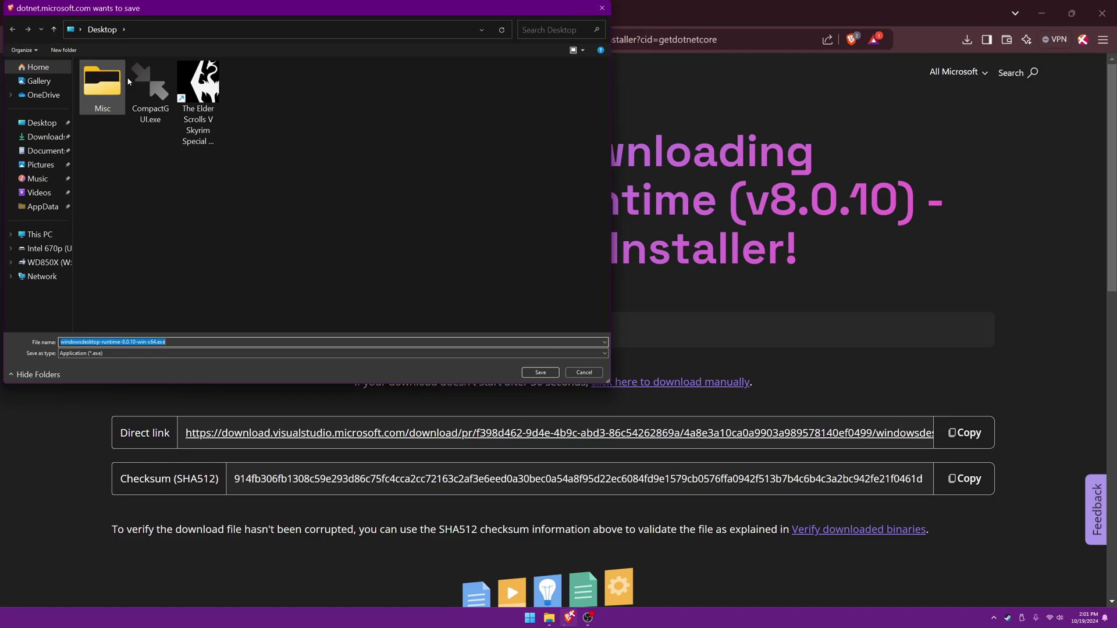
click(548, 376)
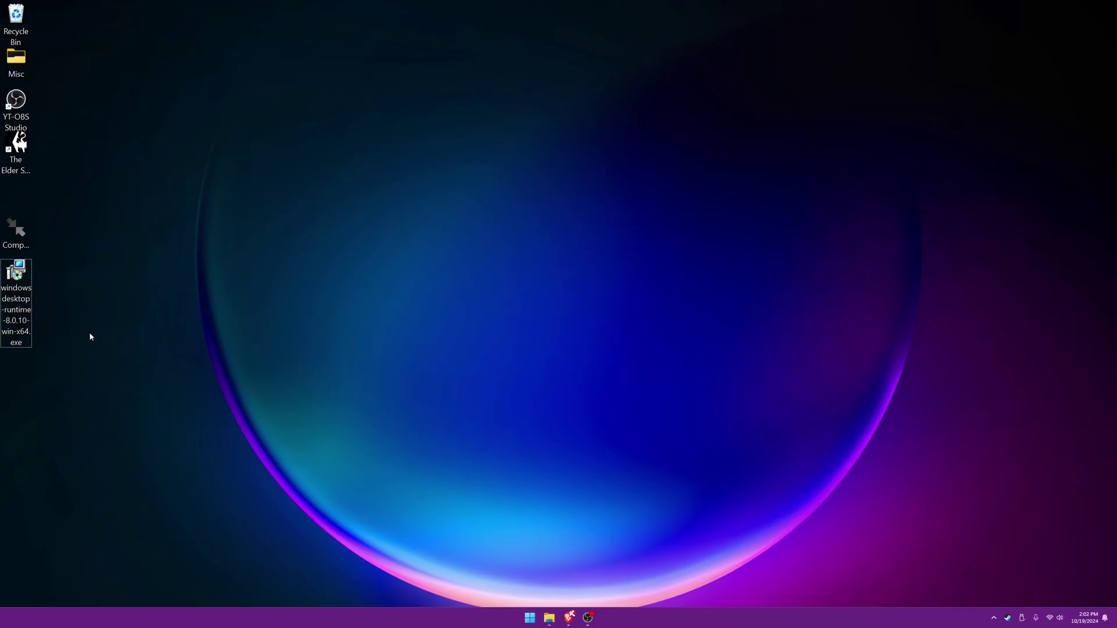
double_click(16, 273)
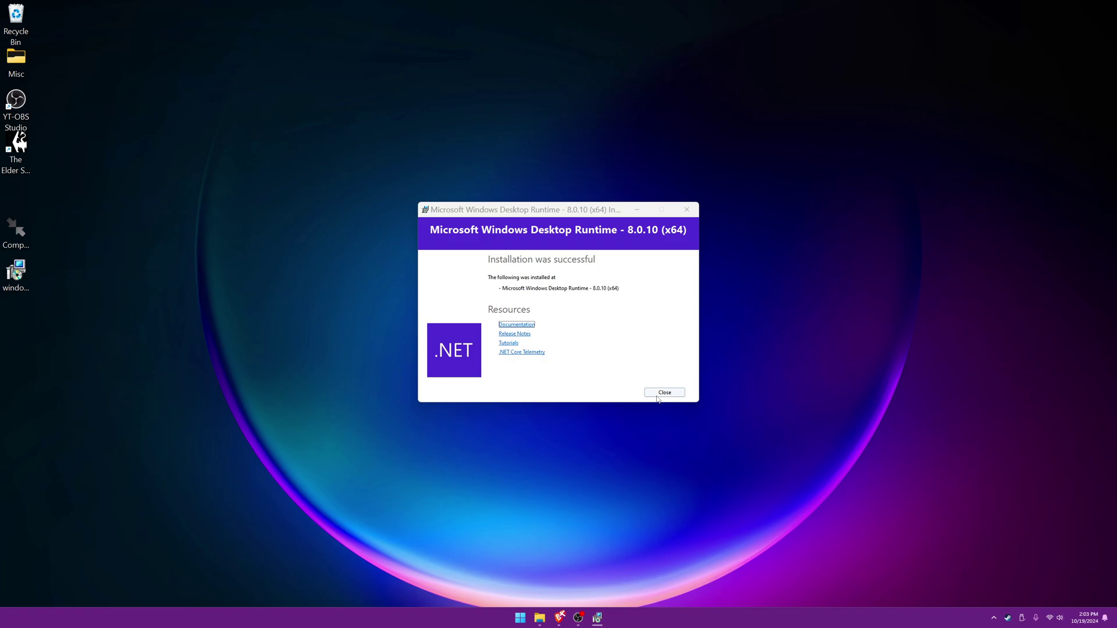
click(664, 392)
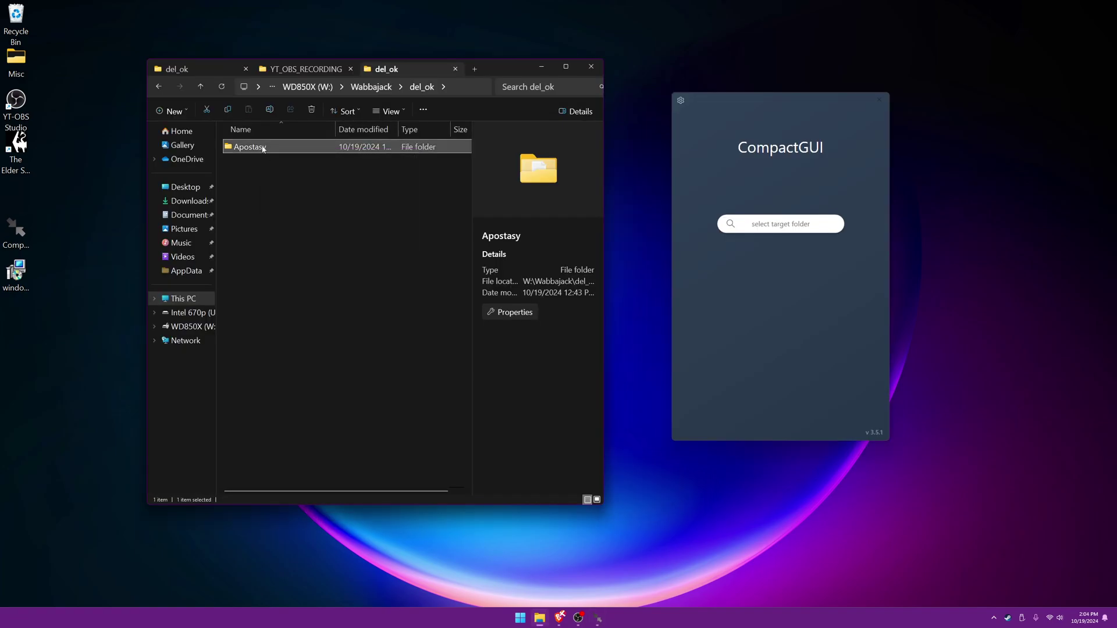
Open Apostasy's Properties and highlight its 194 GB size on disk
right_click(263, 147)
click(295, 373)
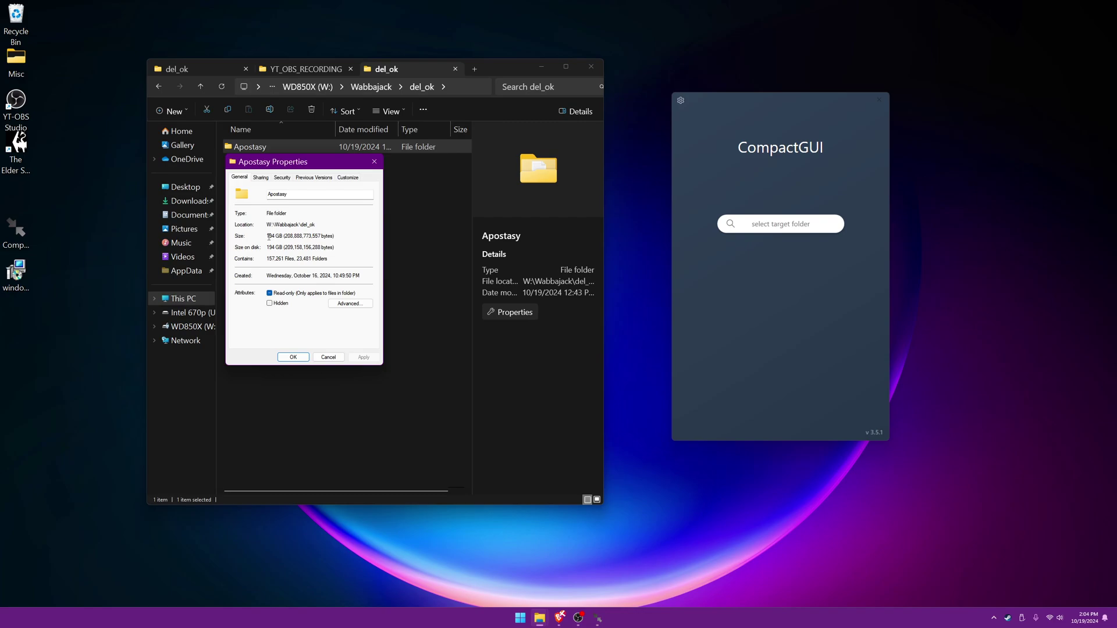
drag(270, 236, 281, 259)
Bring CompactGUI forward and pick W: > Wabbajack > del_ok > Apostasy (194.5 GB) as the target folder
click(780, 224)
drag(774, 109, 762, 109)
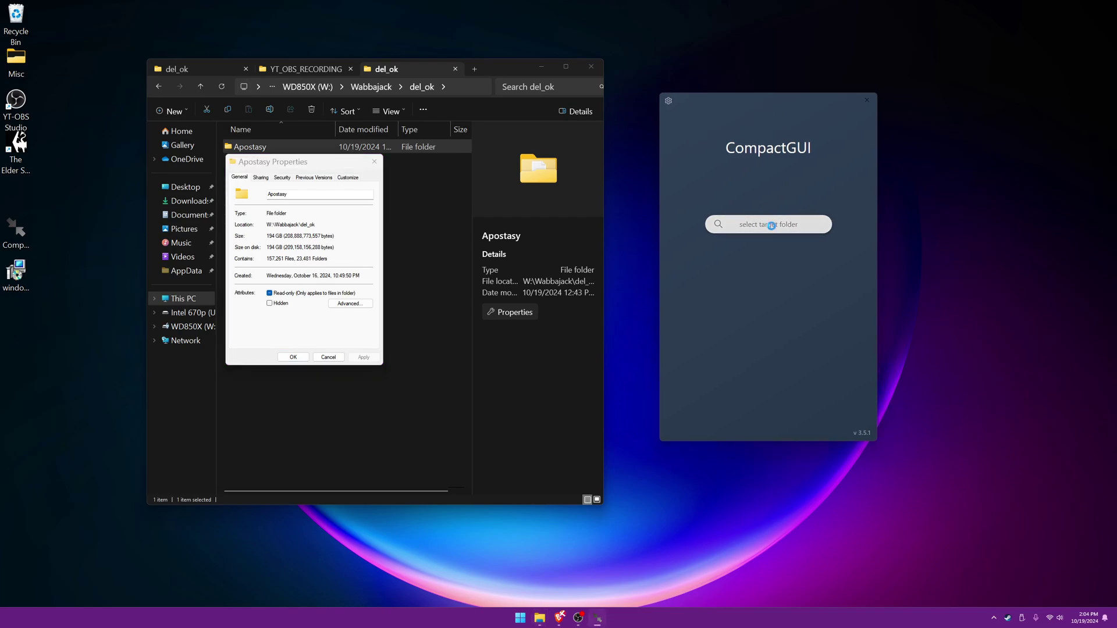
scroll(666, 299, down, 1)
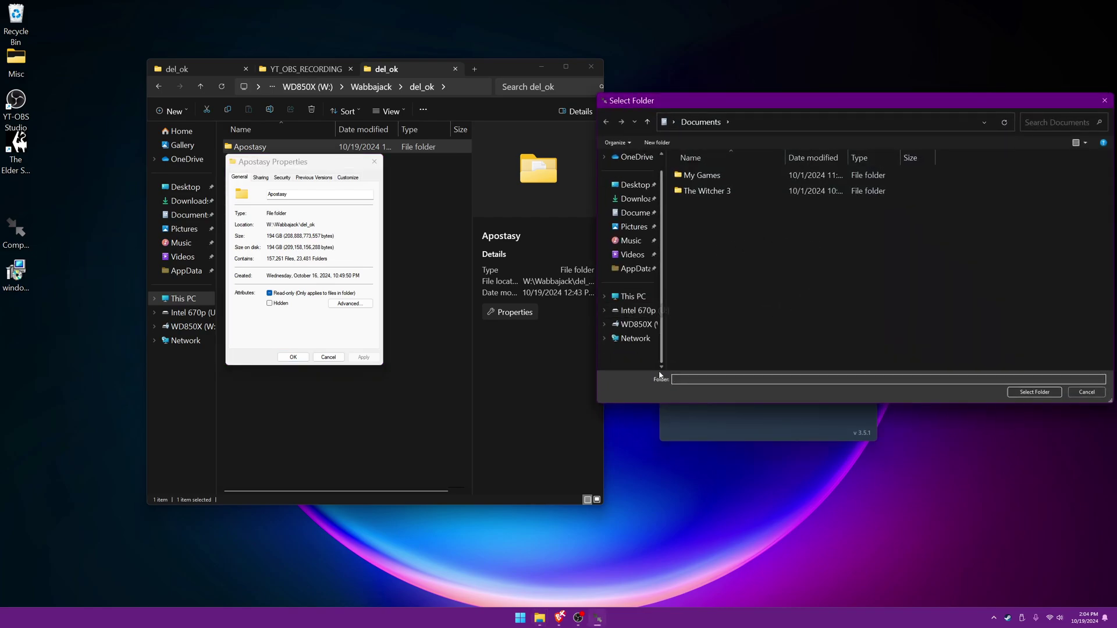
click(640, 324)
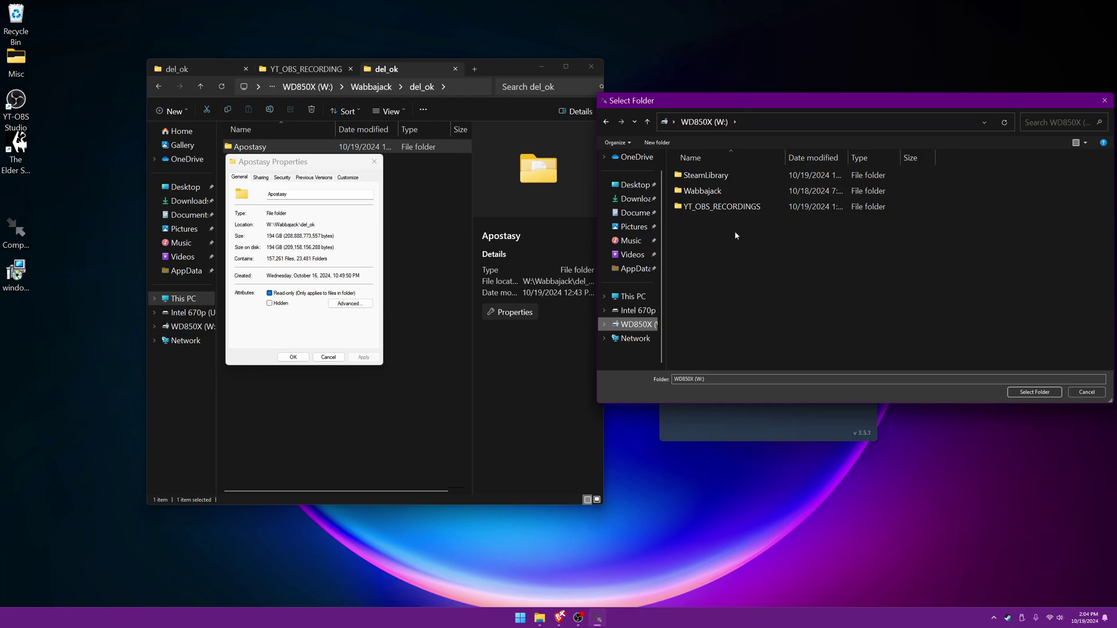
double_click(704, 191)
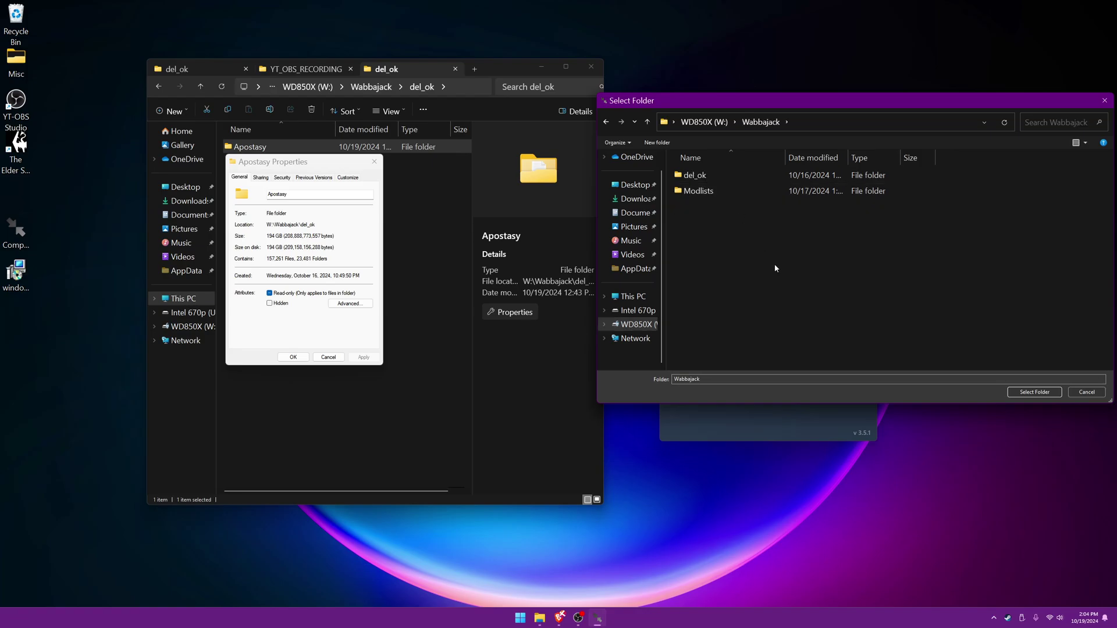
double_click(712, 181)
click(709, 180)
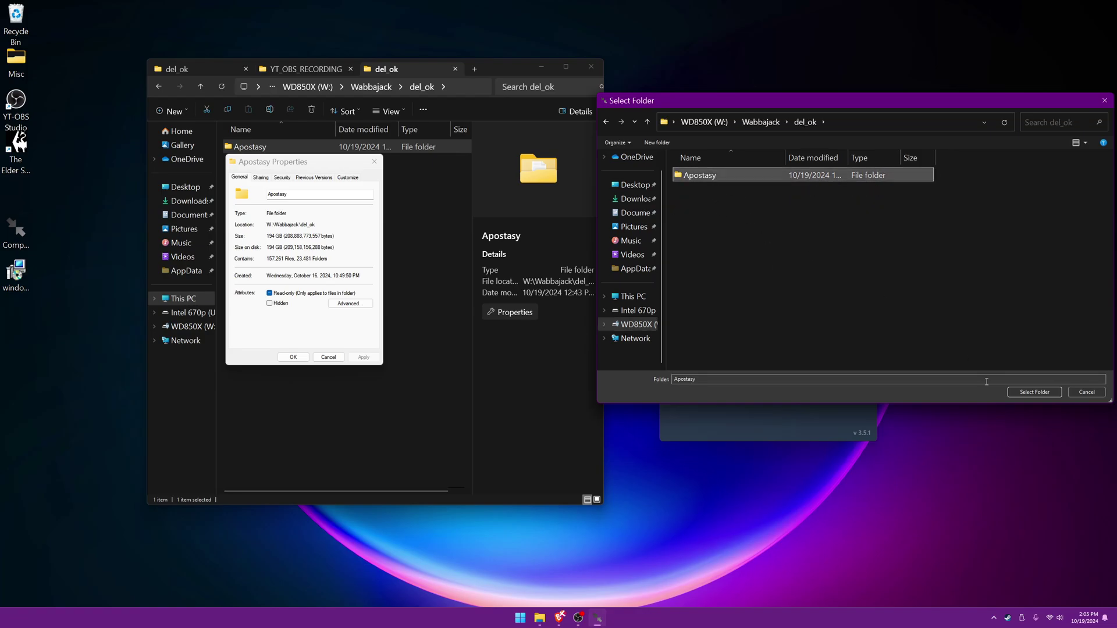
click(1035, 392)
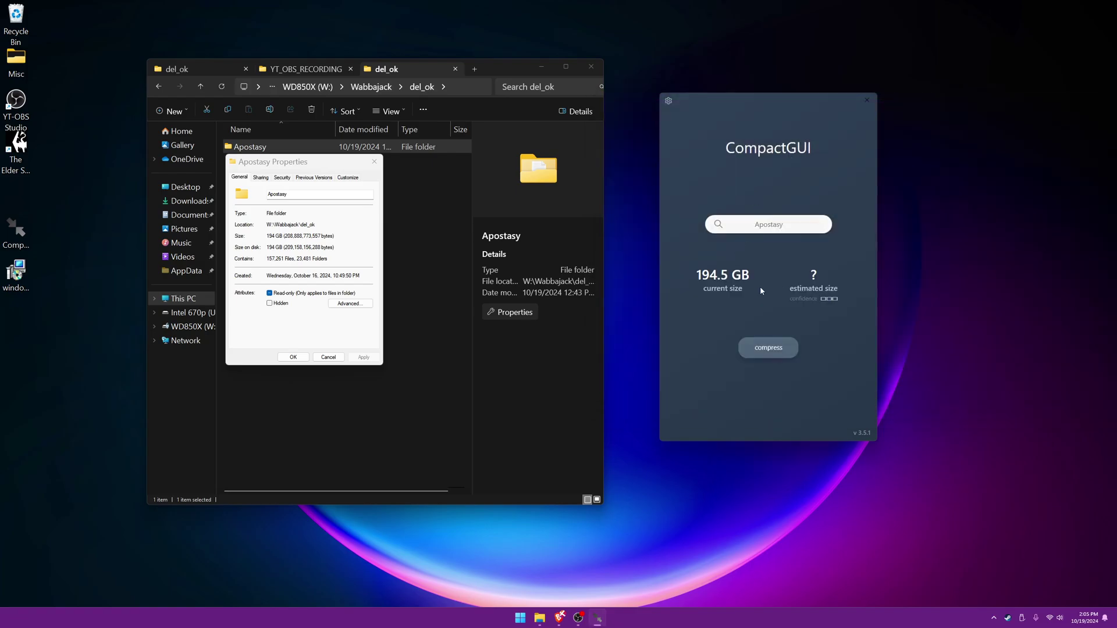
Choose XPRESS 8K mode and enable skipping poorly compressed filetypes, leaving 766 files skipped
click(768, 347)
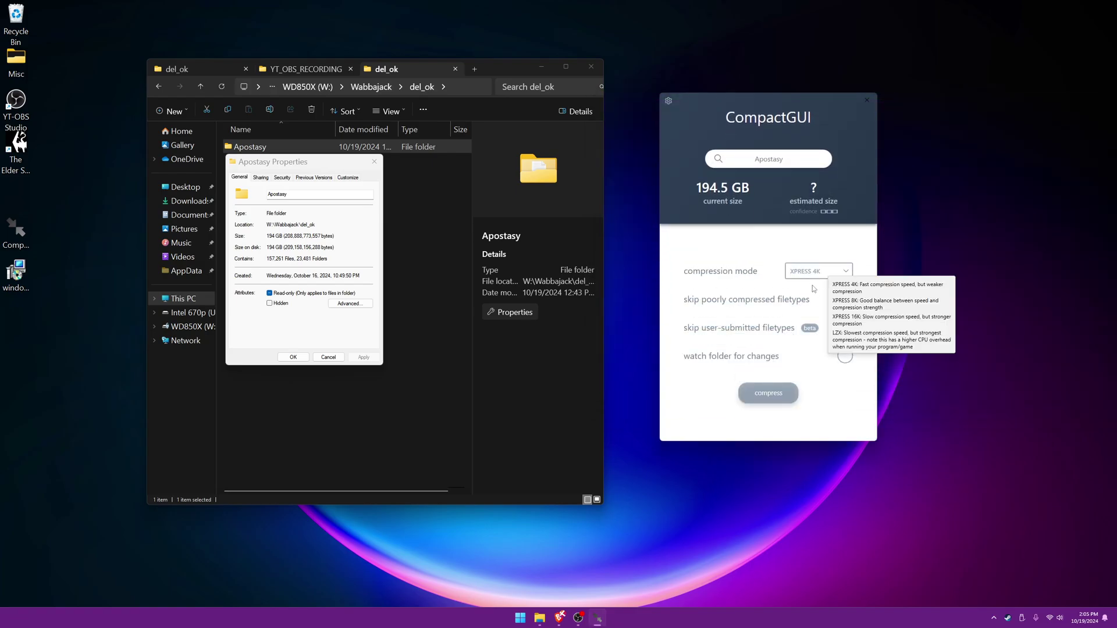
click(823, 274)
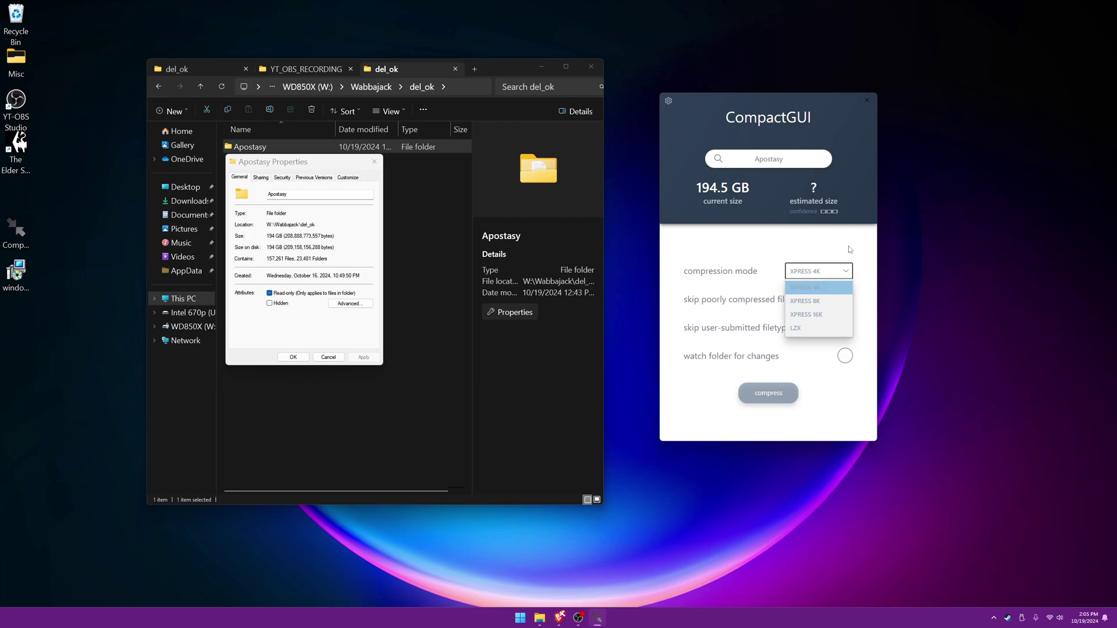
click(831, 286)
mouse_move(817, 274)
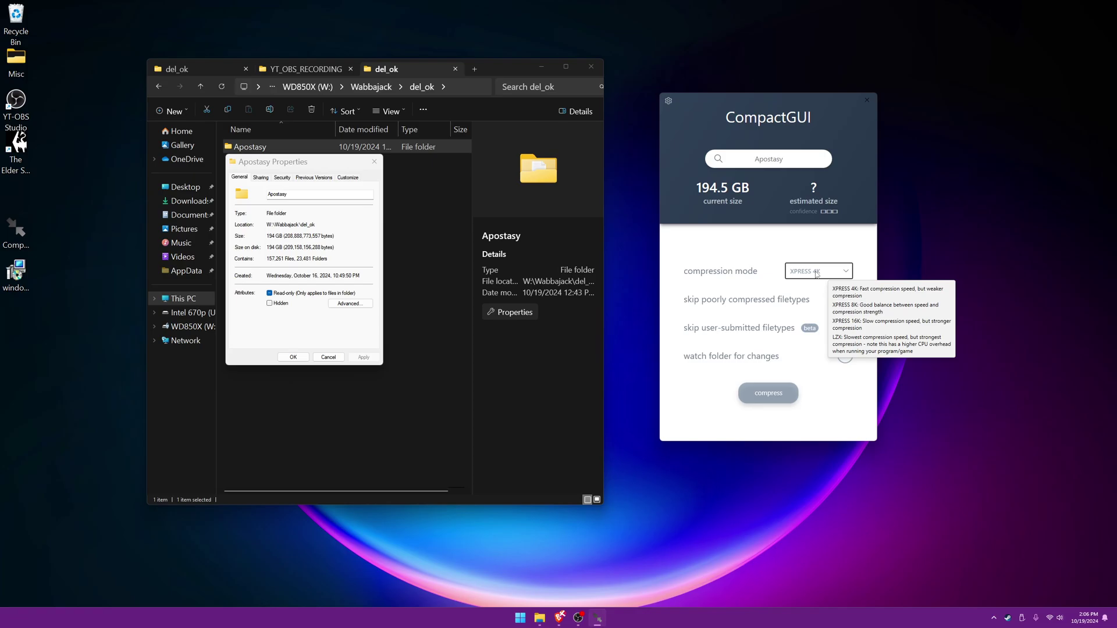
click(817, 274)
click(846, 289)
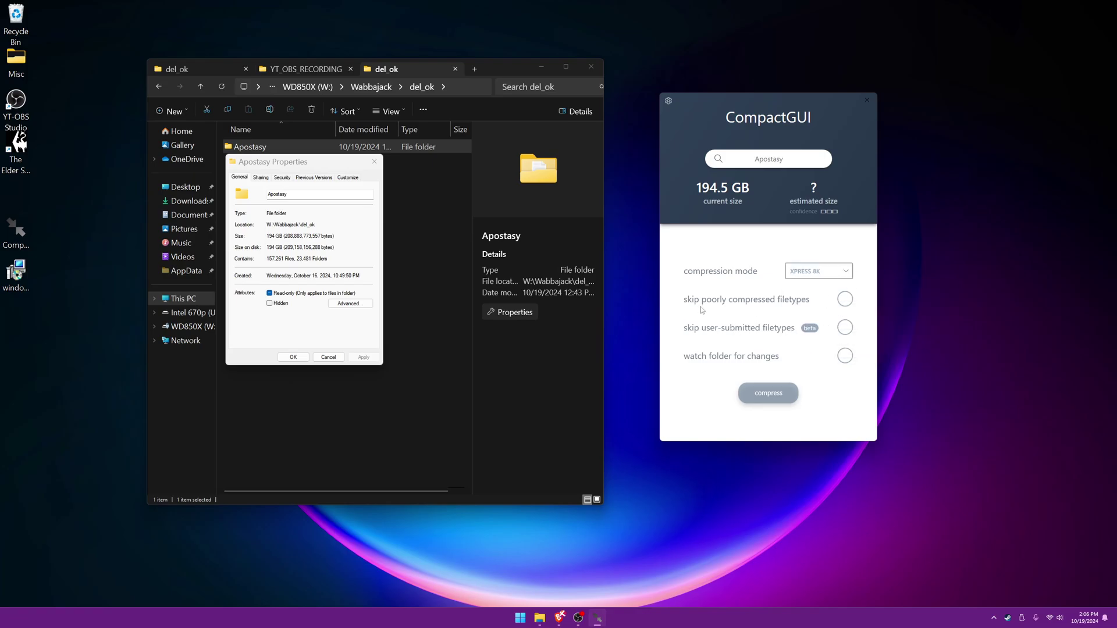
mouse_move(698, 308)
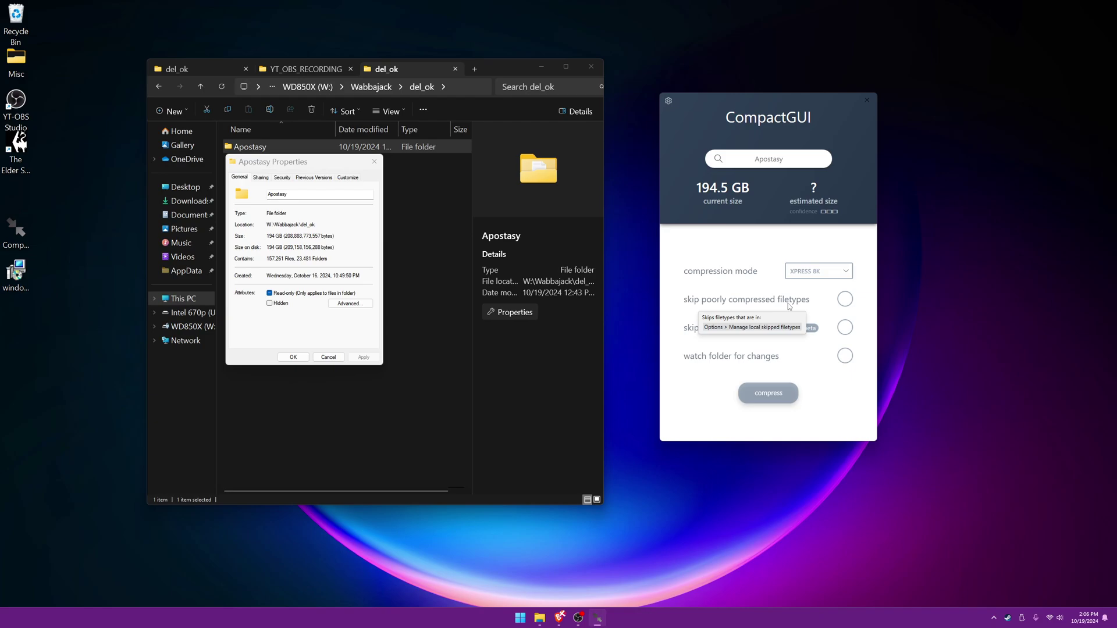
click(844, 299)
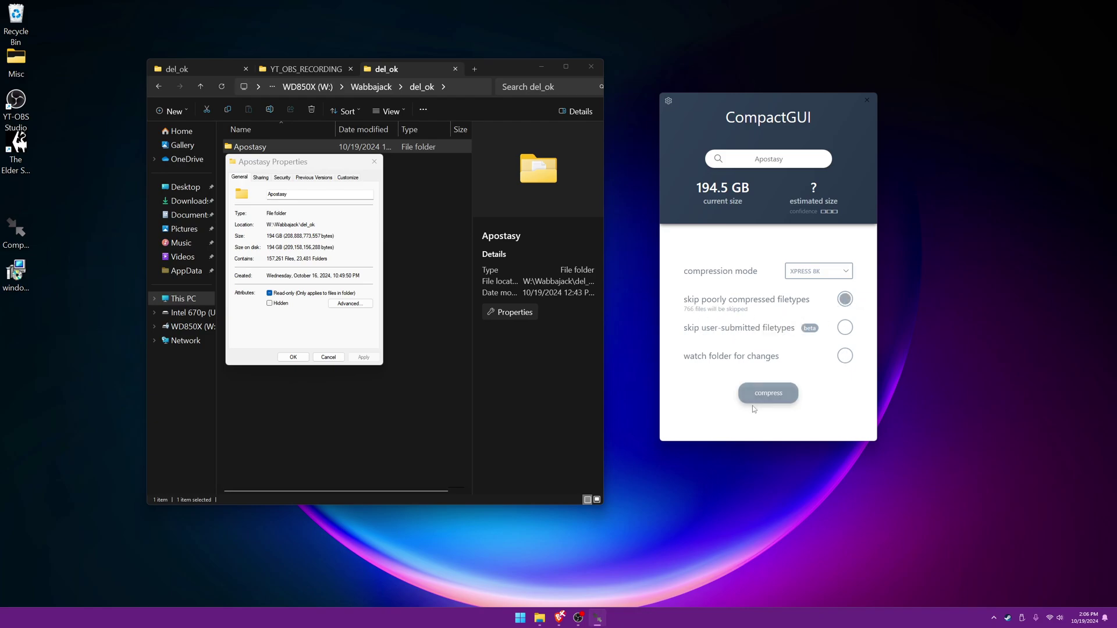
mouse_move(708, 332)
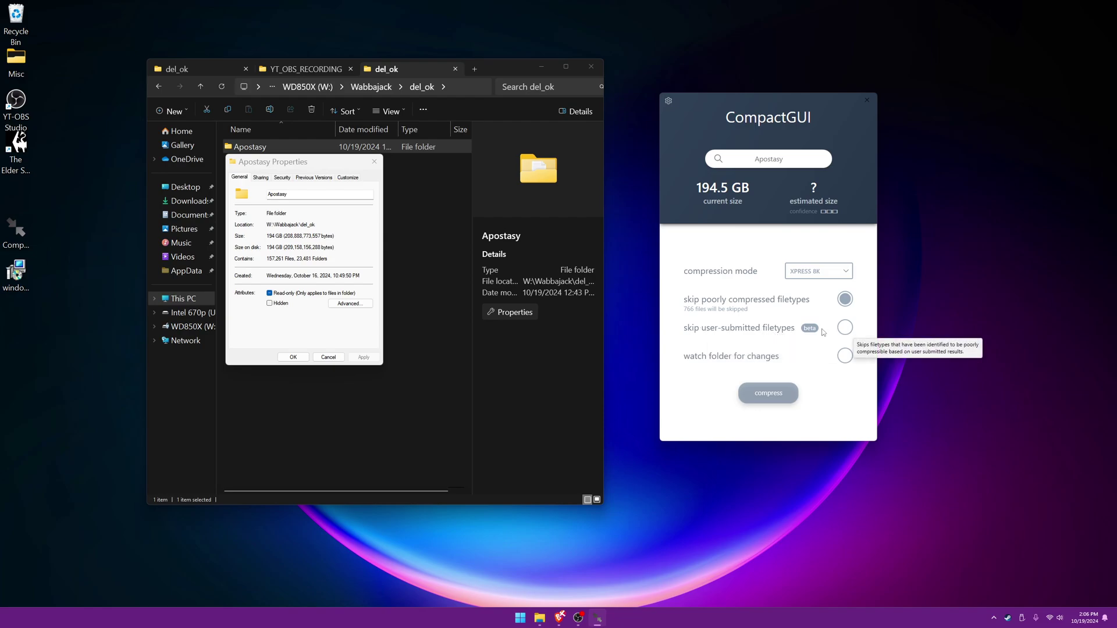
mouse_move(733, 361)
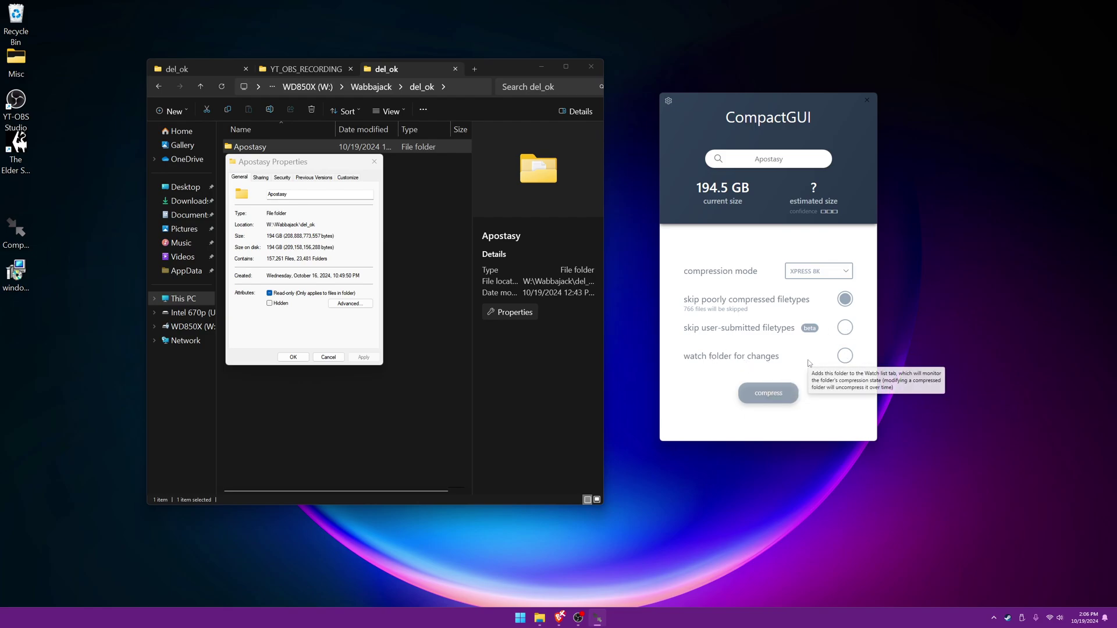
Run the Apostasy compression until it finishes at 148.3 GB, 24% smaller
click(767, 394)
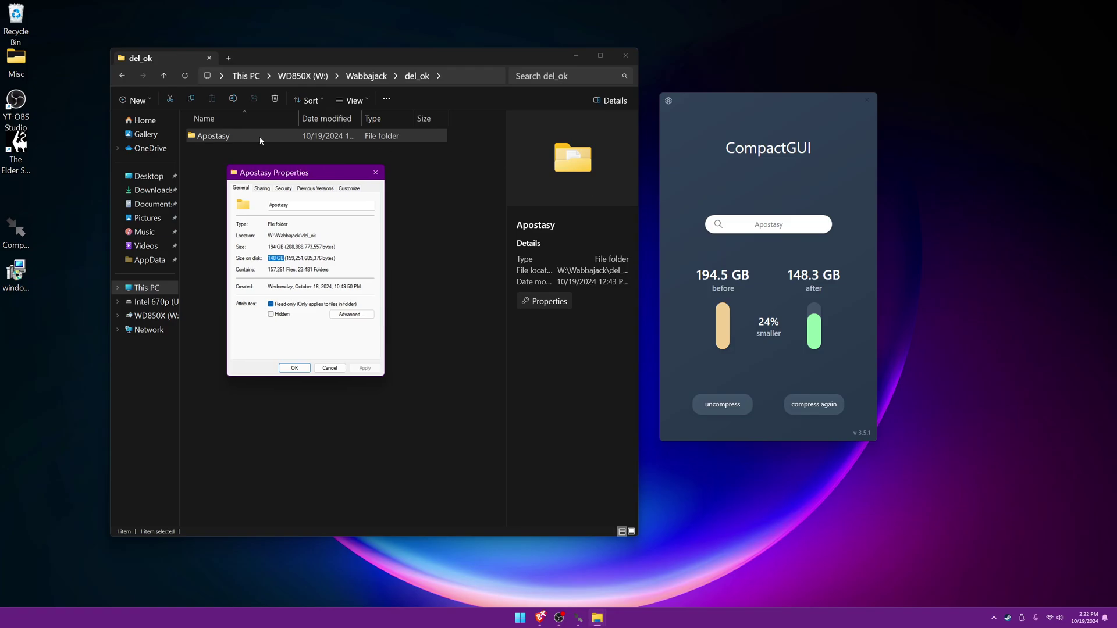
Dismiss the Apostasy Properties dialog with OK, then open the Apostasy folder and scroll its file list
click(373, 176)
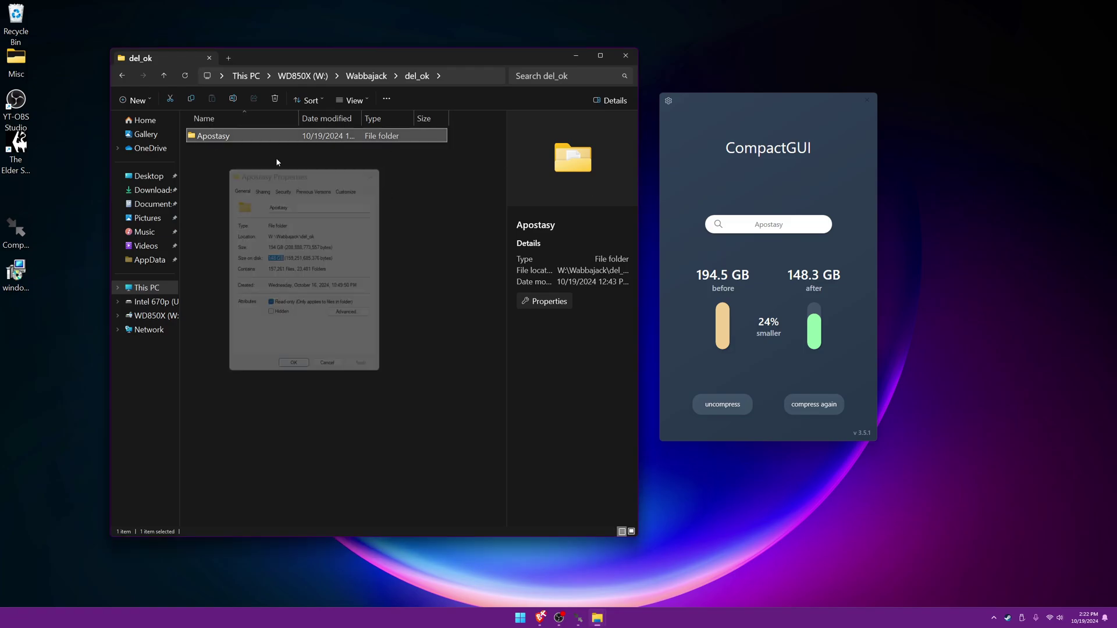
double_click(226, 138)
scroll(375, 419, down, 5)
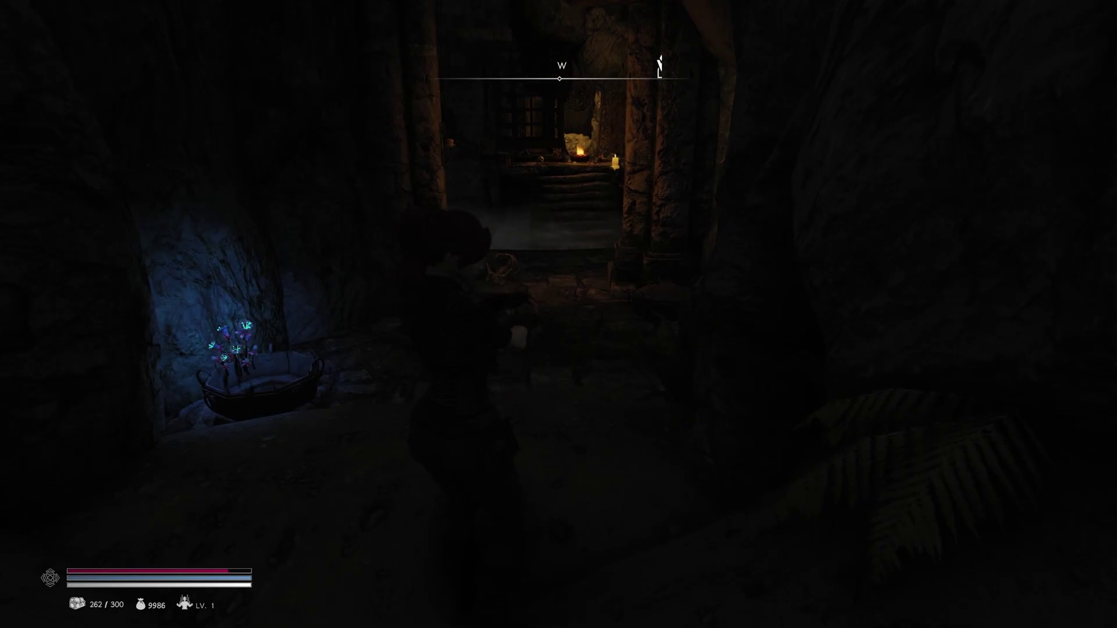
Walk the character down the cave corridor, through the lit doorway, into the chamber
key(s)
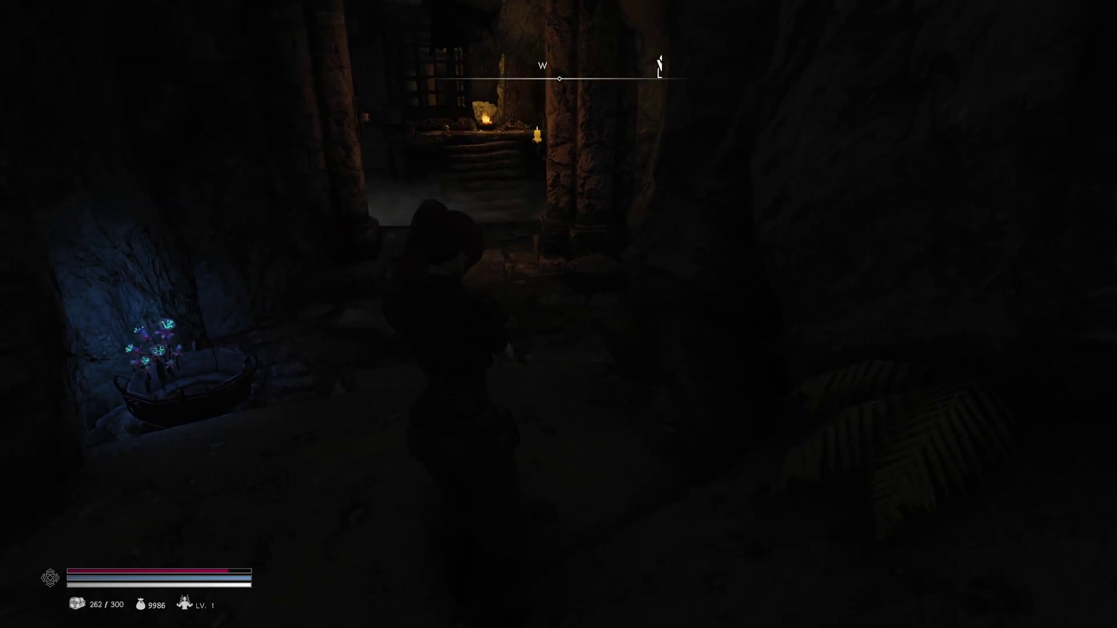
key(w)
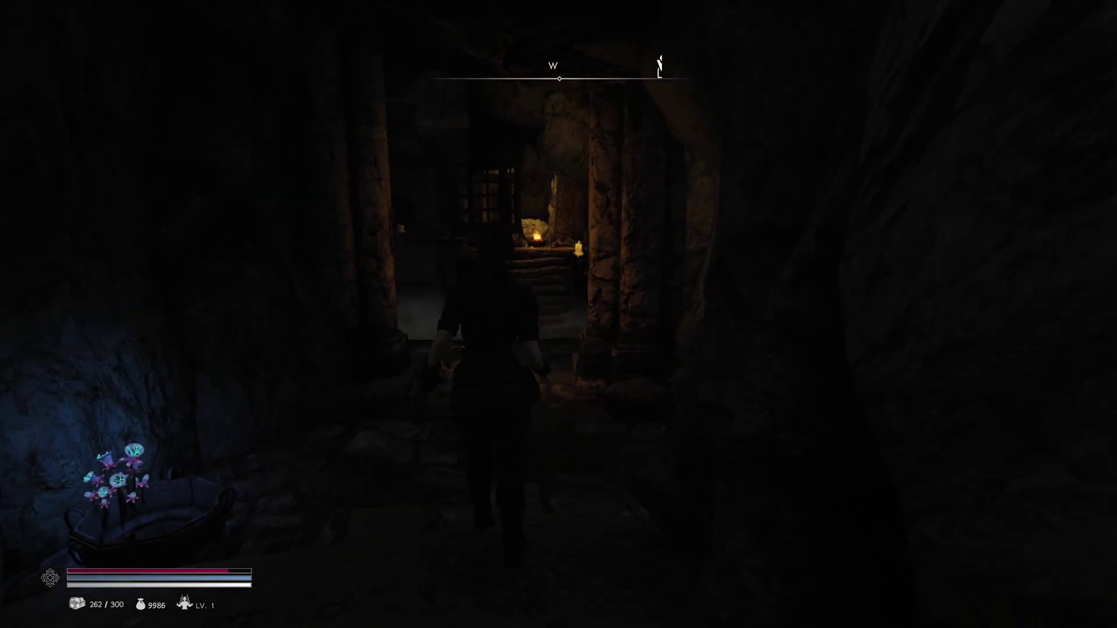
key(w)
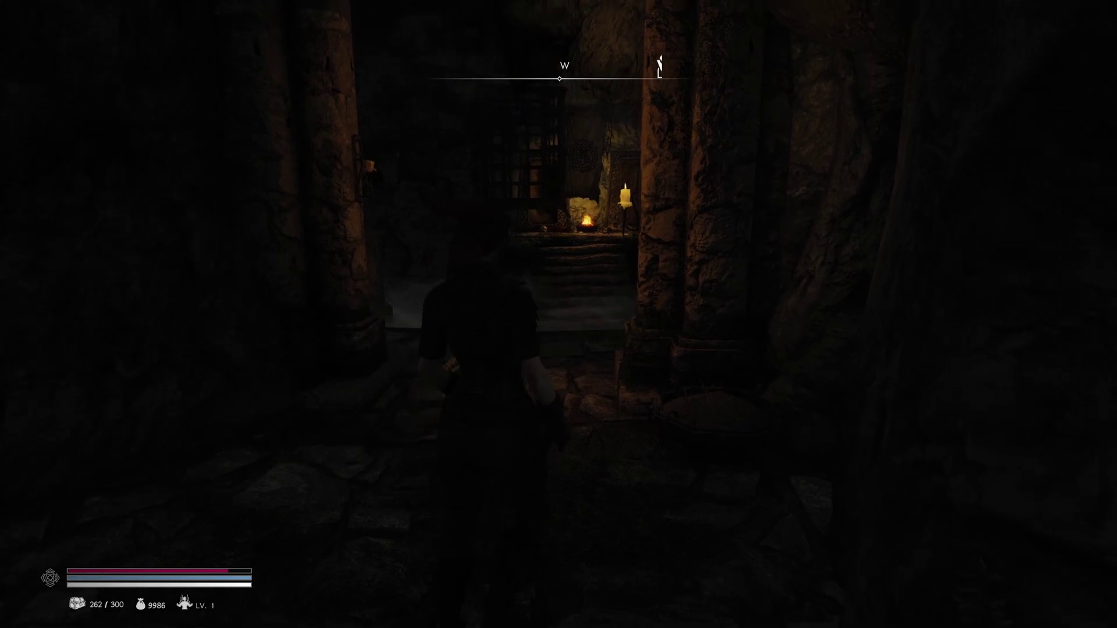
key(w)
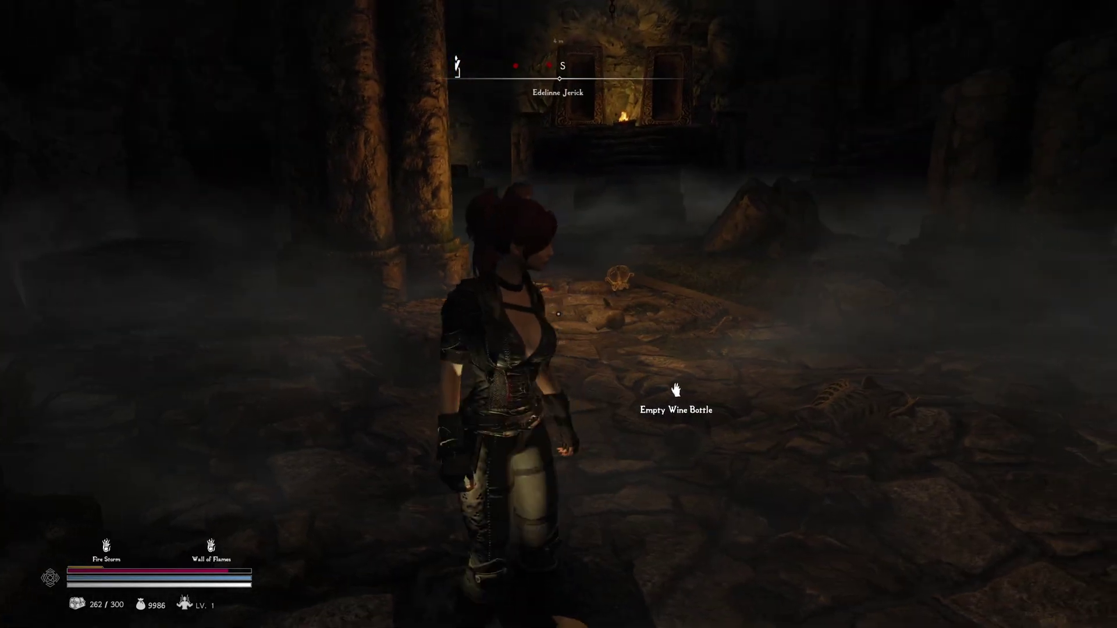
Cast Fire Storm and lightning spells at the companion while turning around
click(558, 314)
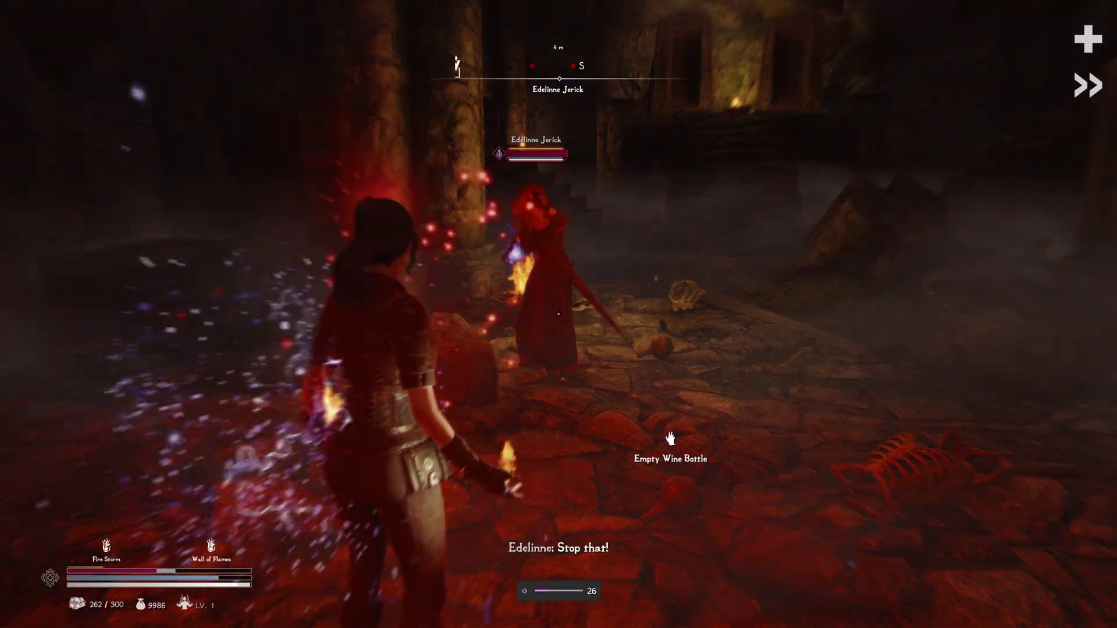
click(558, 314)
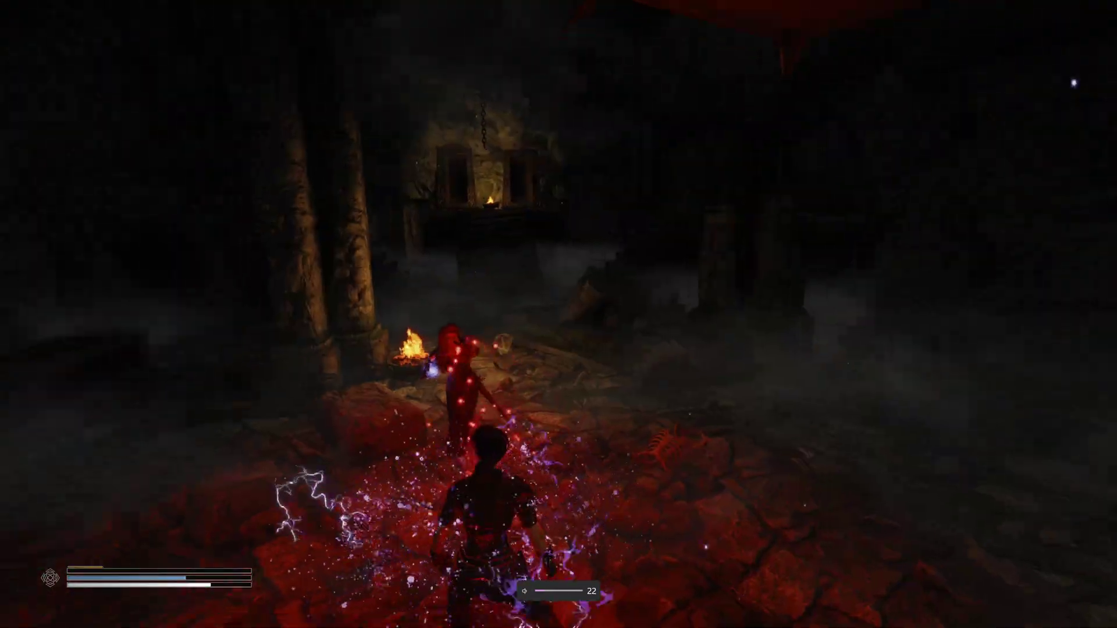
click(558, 315)
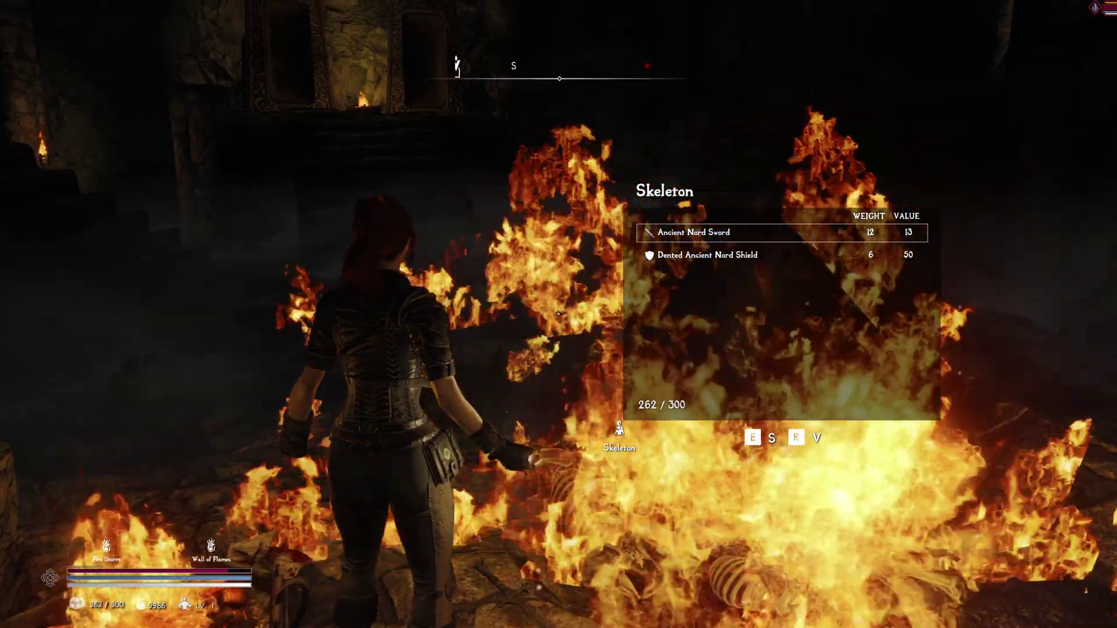
Advance through the fire past the skeleton's loot and circle the burning companion
key(w)
key(w)
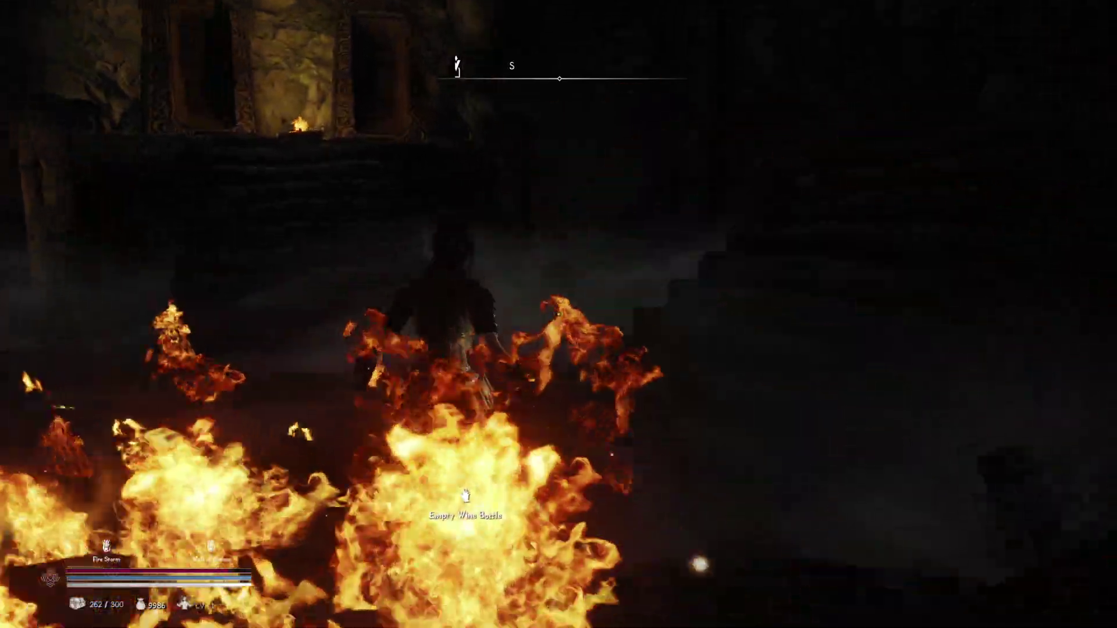
key(w)
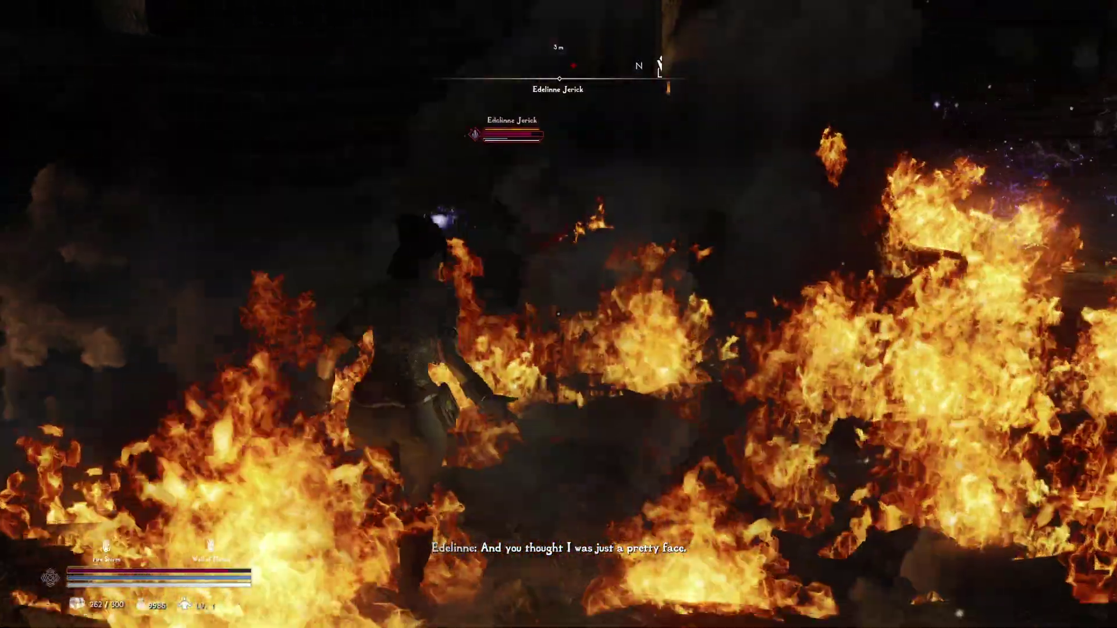
key(w)
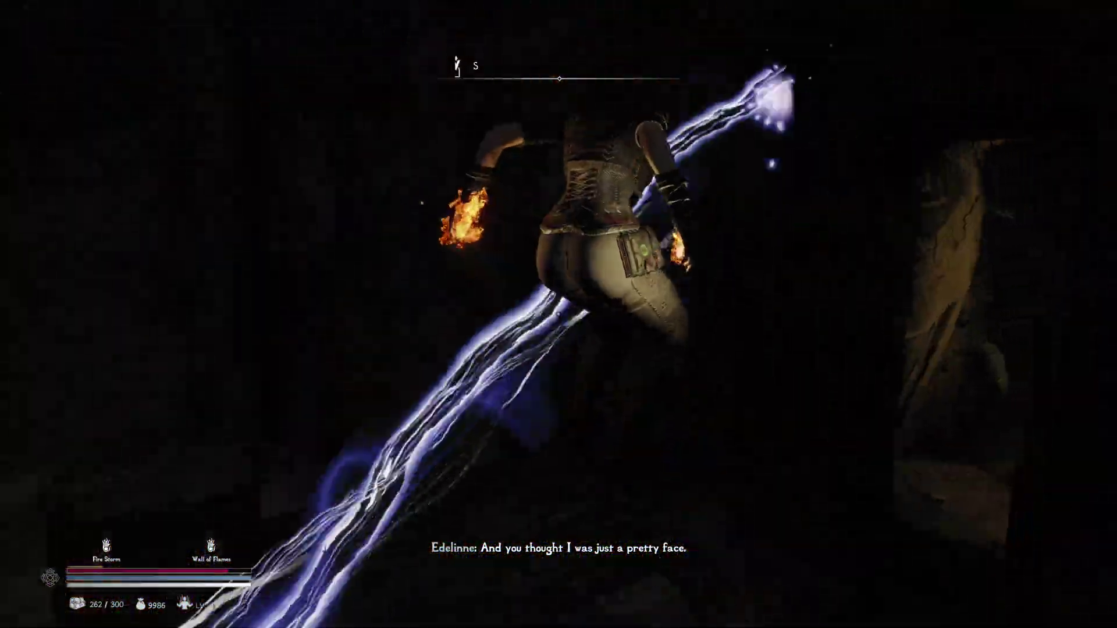
key(w)
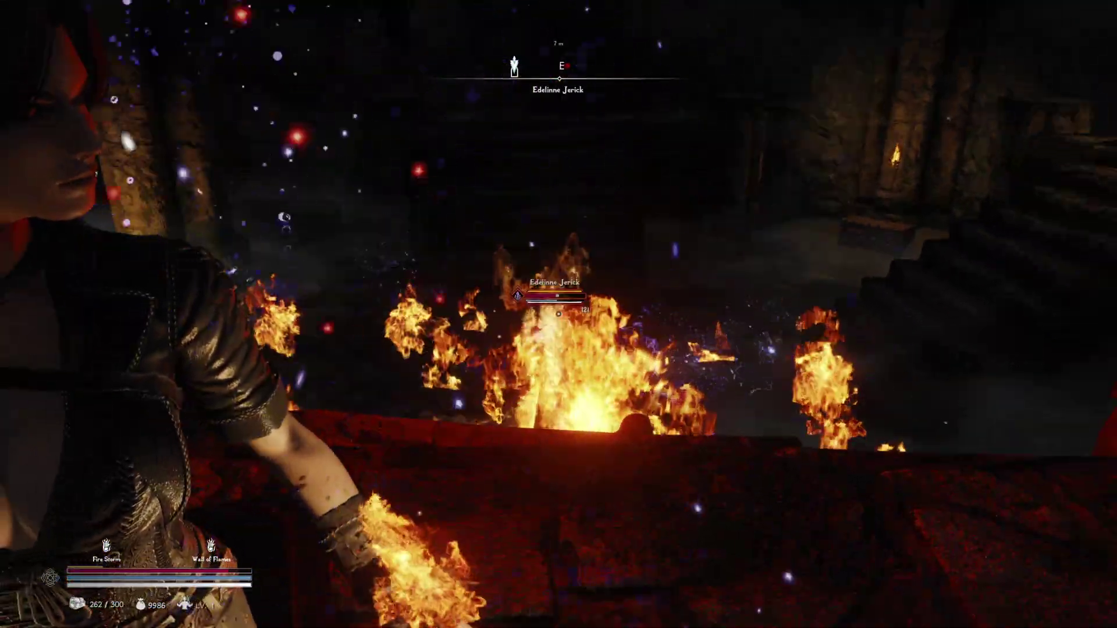
key(w)
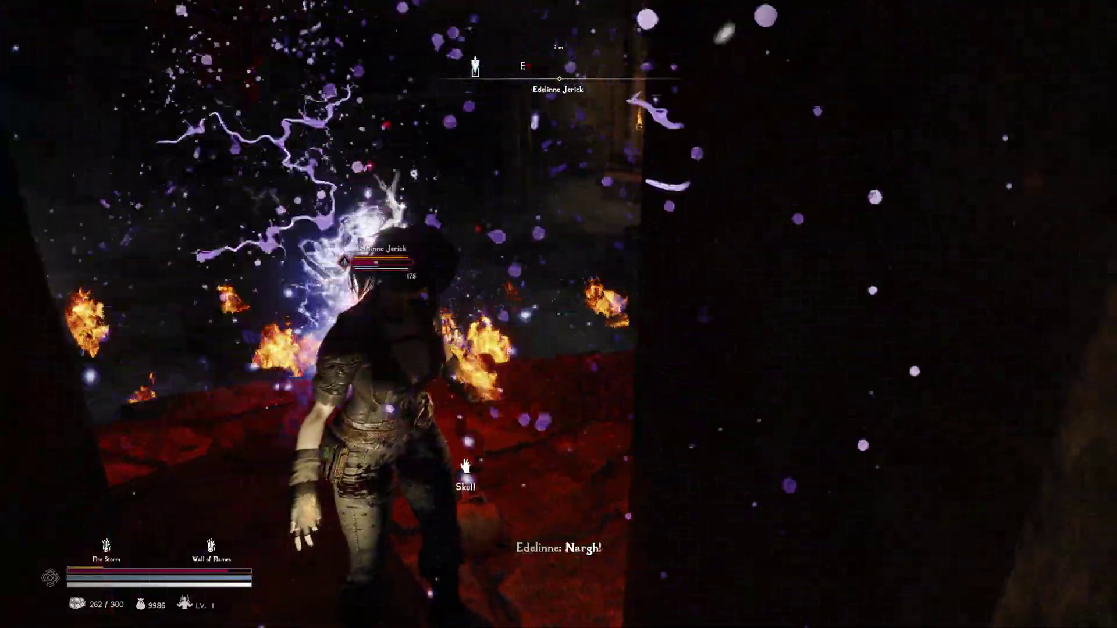